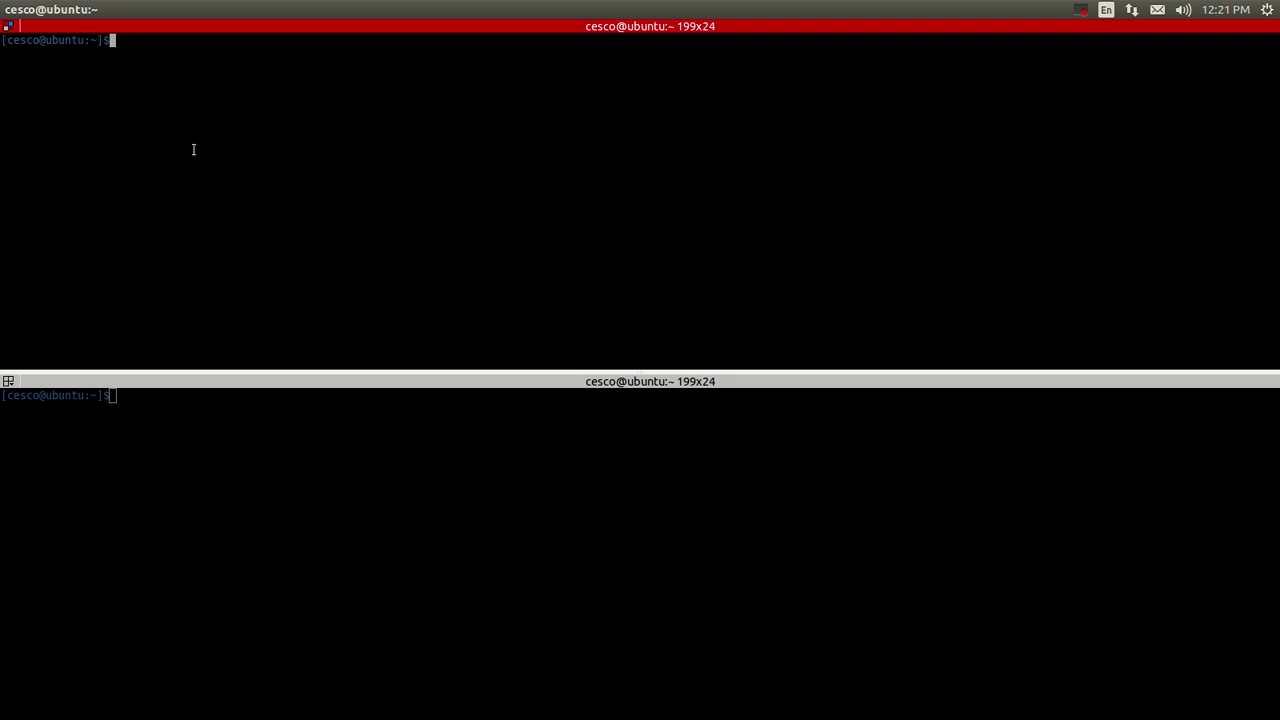
{"action": "type", "text": "ssh -X"}
{"action": "type", "text": "pi@192.168.1.33"}
{"action": "key", "text": "Return"}
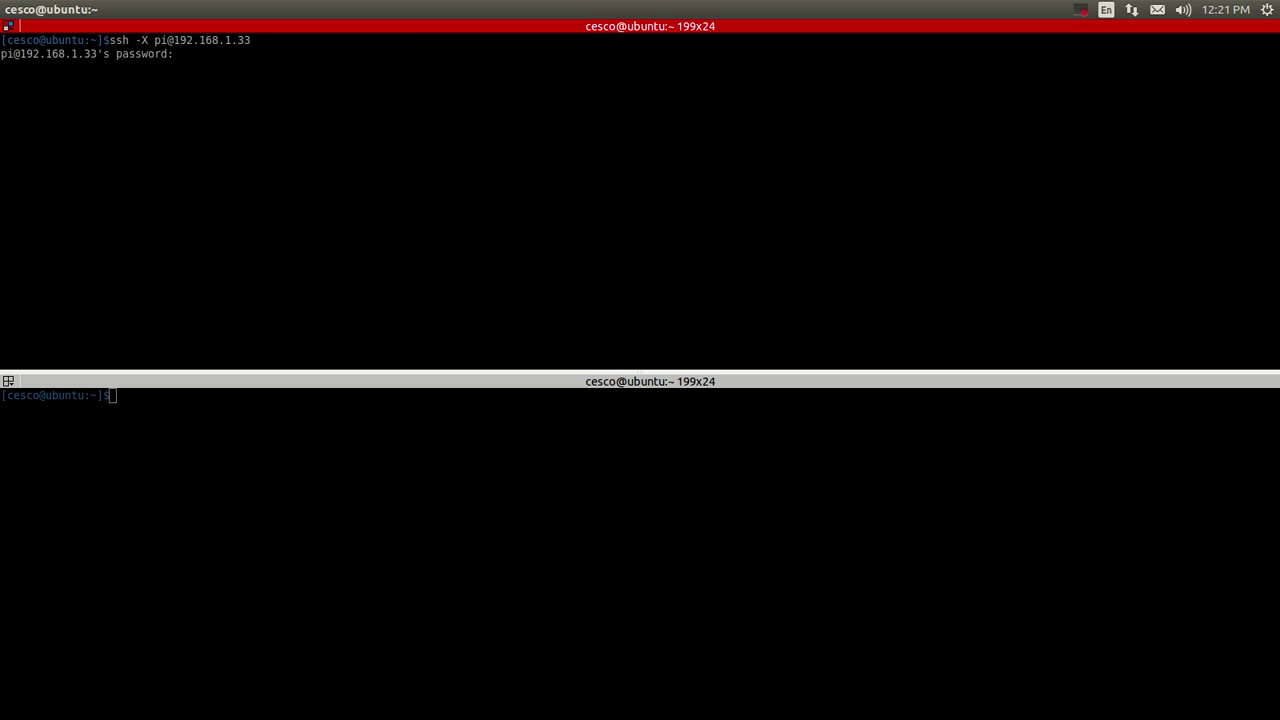
{"action": "key", "text": "Return"}
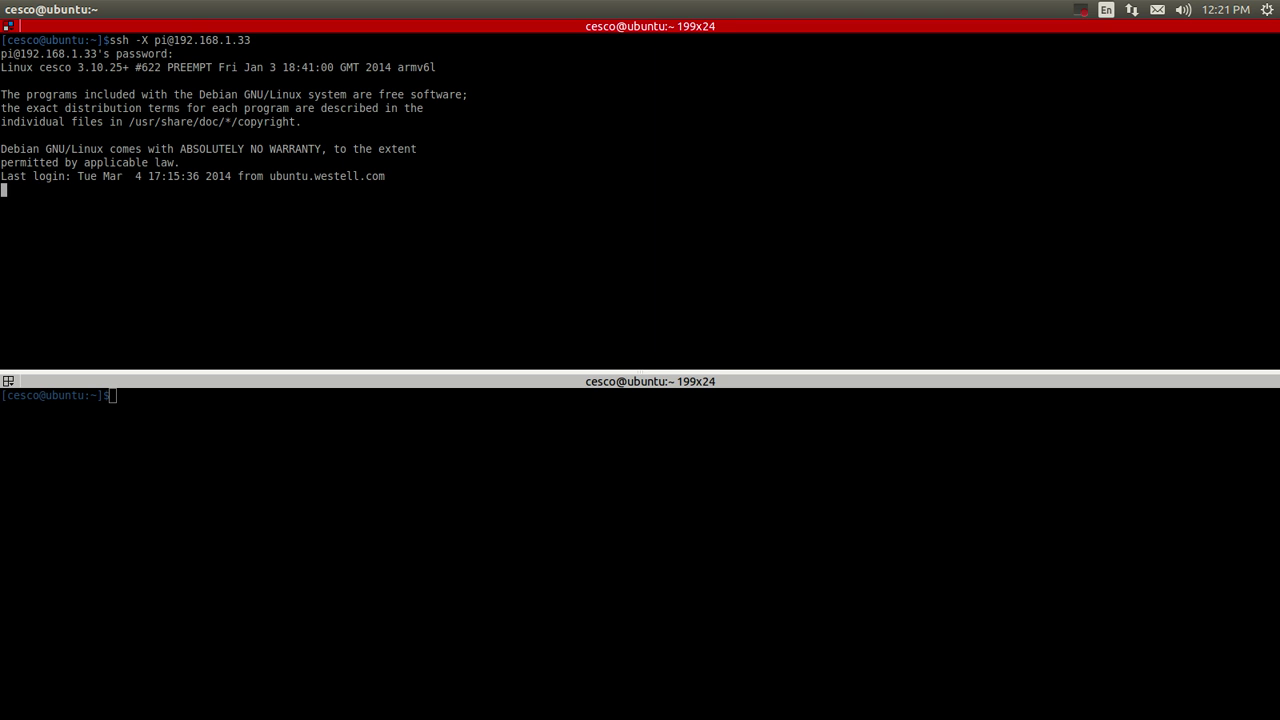
Launch Midori on the Pi in the background with 'midori &', then stop it with Ctrl+C.
{"action": "type", "text": "mi"}
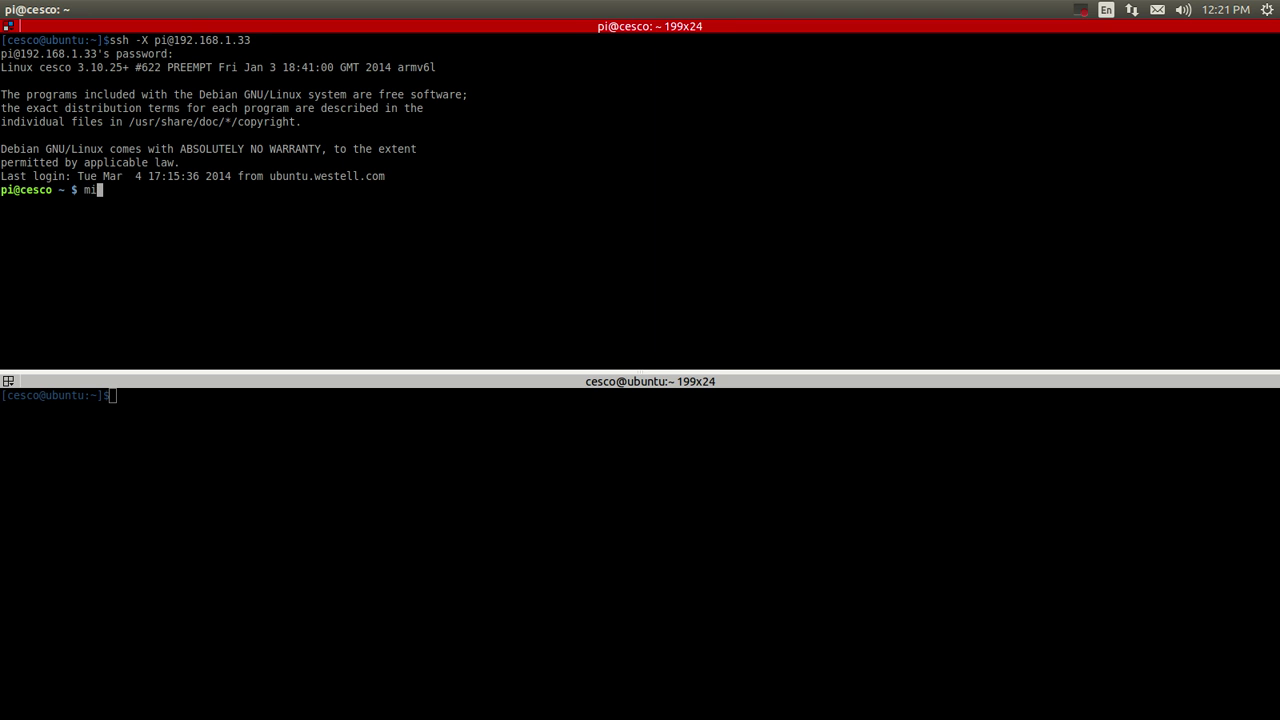
{"action": "type", "text": "dori &"}
{"action": "key", "text": "Return"}
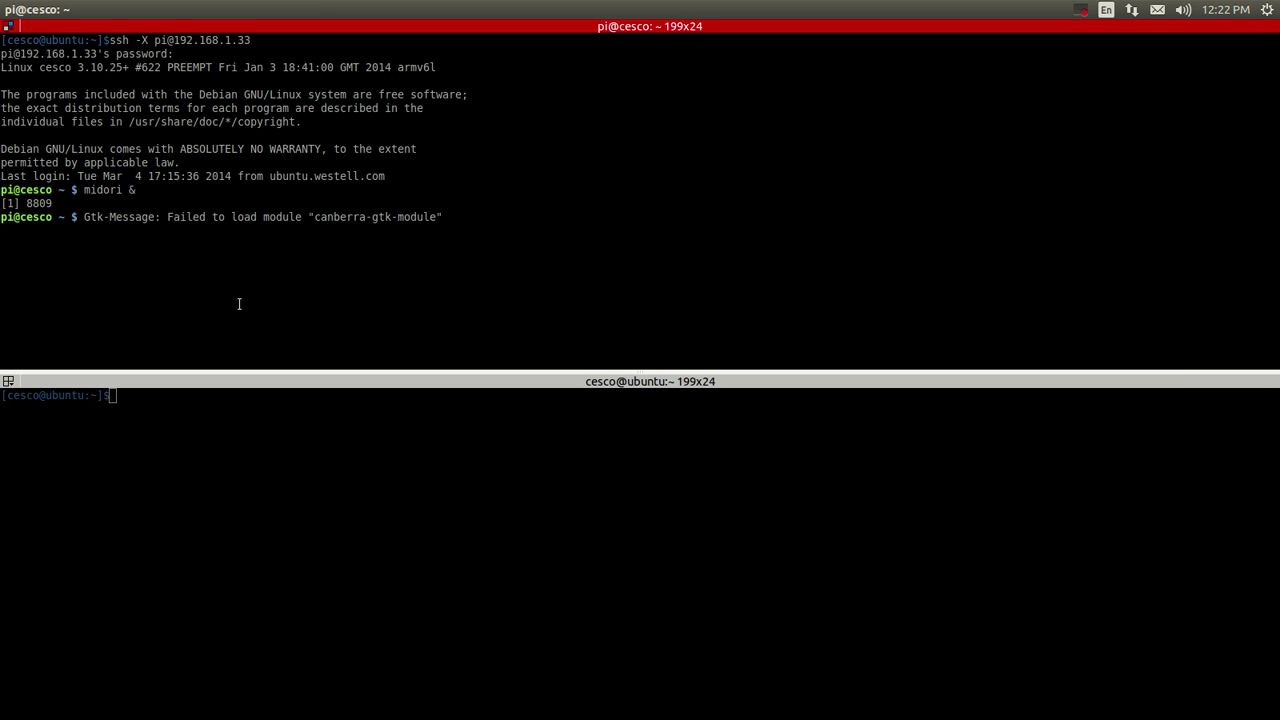
{"action": "key", "text": "ctrl+c"}
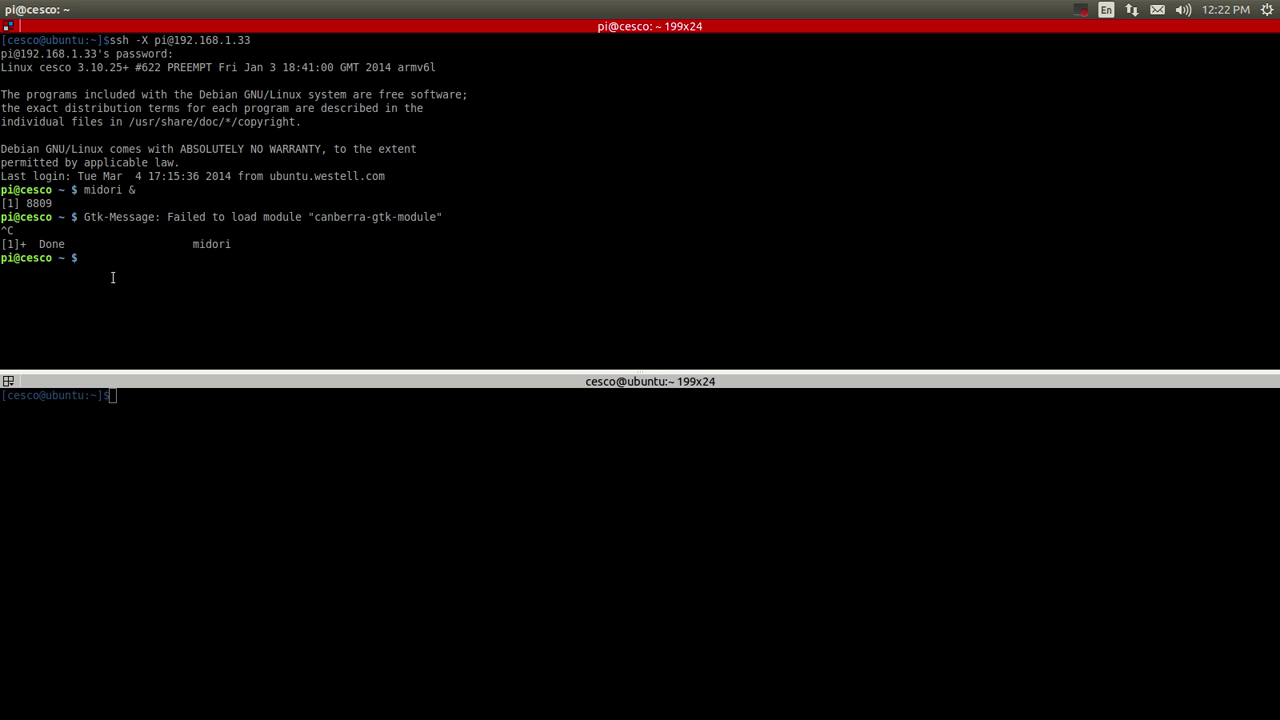
Run 'sudo apt-get install filezilla' on the Pi, confirming it is already the newest version.
{"action": "type", "text": "suo"}
{"action": "key", "text": "BackSpace"}
{"action": "type", "text": "do apt-get install filezilla"}
{"action": "key", "text": "Return"}
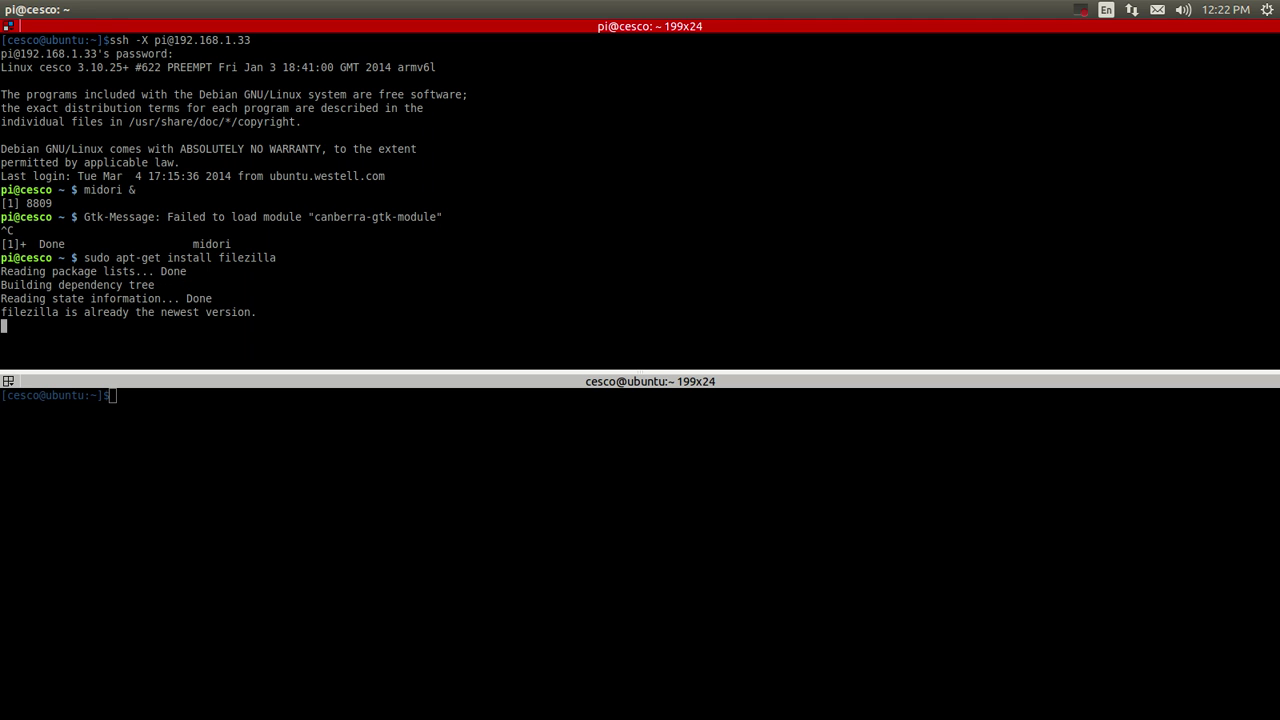
{"action": "mouse_move", "coordinate": [39, 310]}
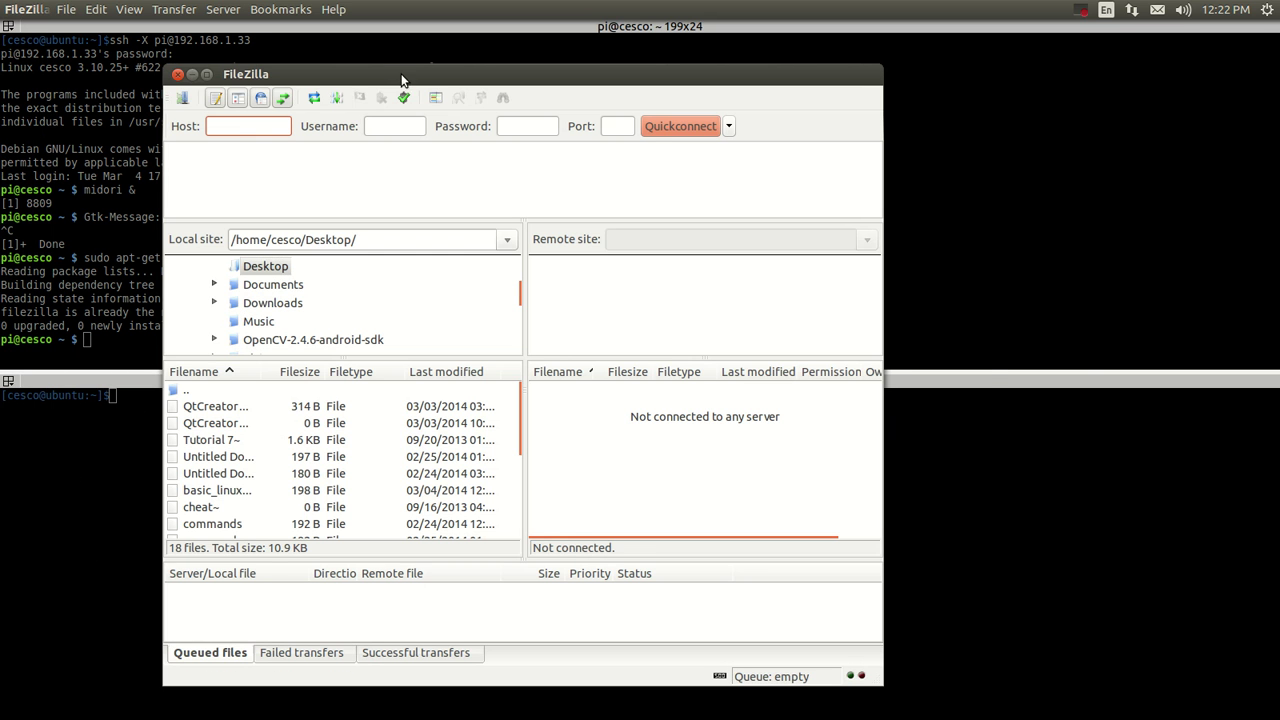
Move the local FileZilla window aside and launch FileZilla on the Pi from the SSH terminal.
{"action": "left_click_drag", "start_coordinate": [401, 80], "coordinate": [838, 61]}
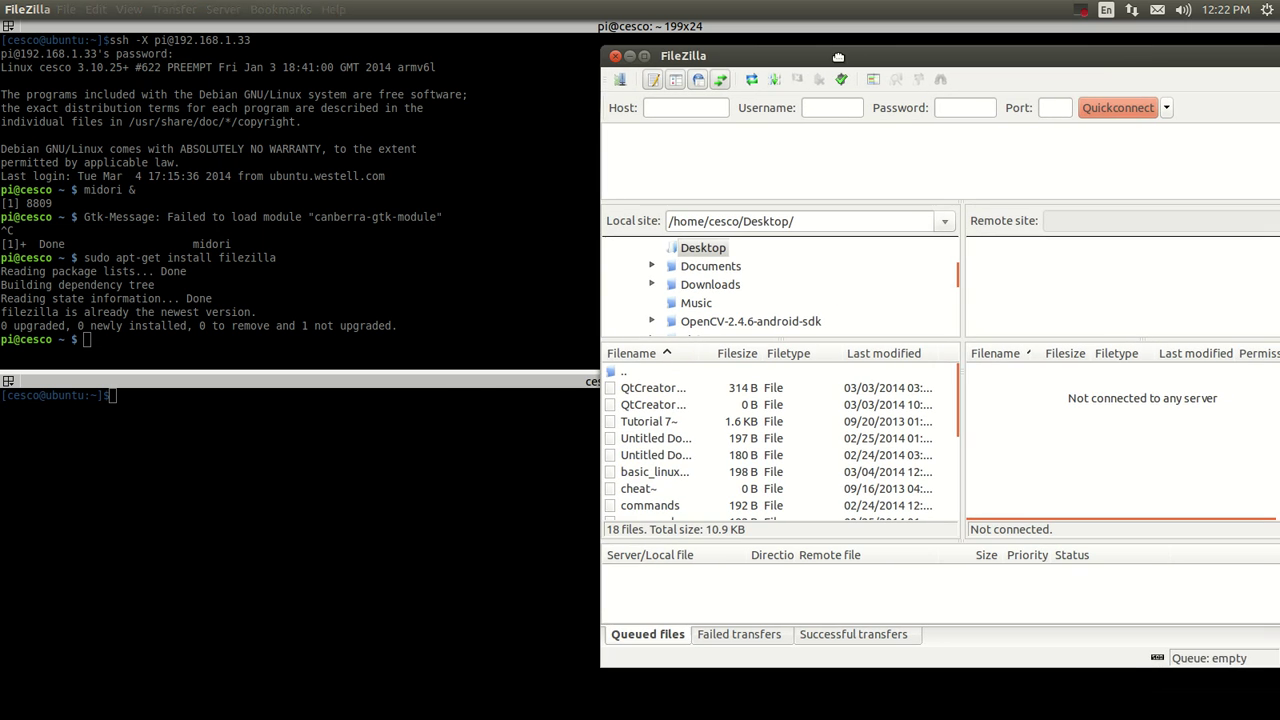
{"action": "left_click", "coordinate": [178, 347]}
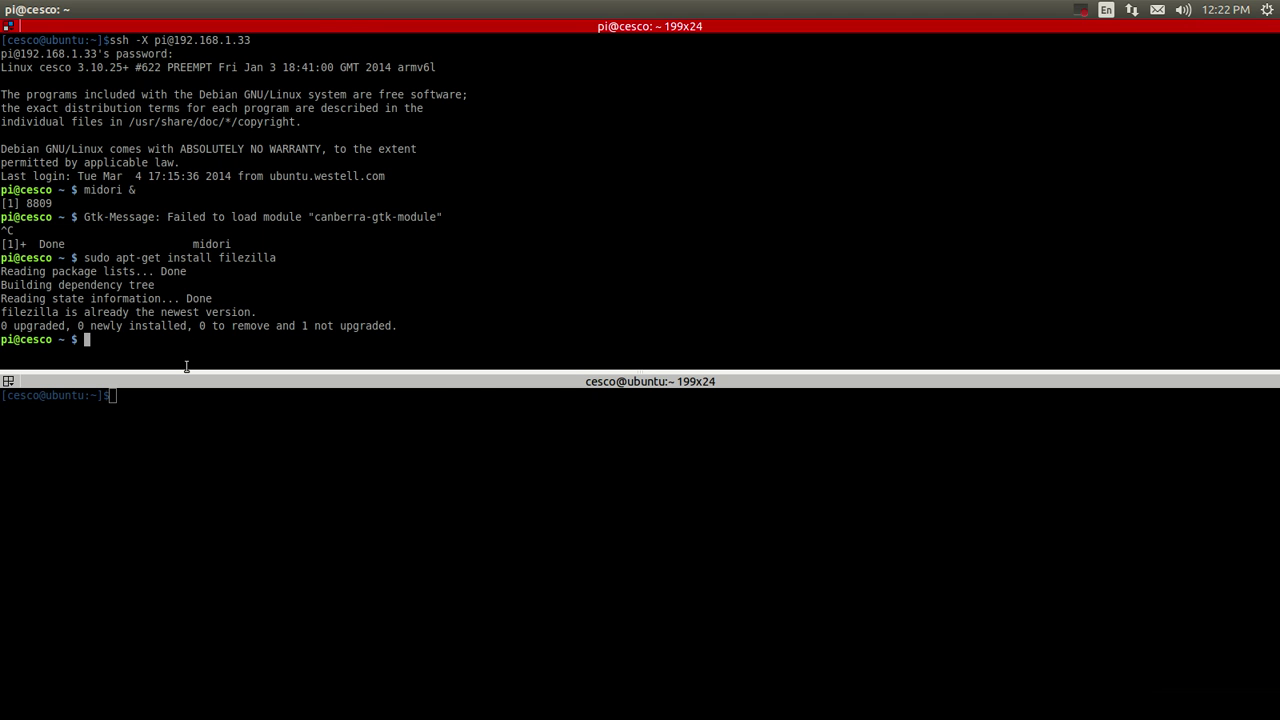
{"action": "type", "text": "filezilla"}
{"action": "key", "text": "Return"}
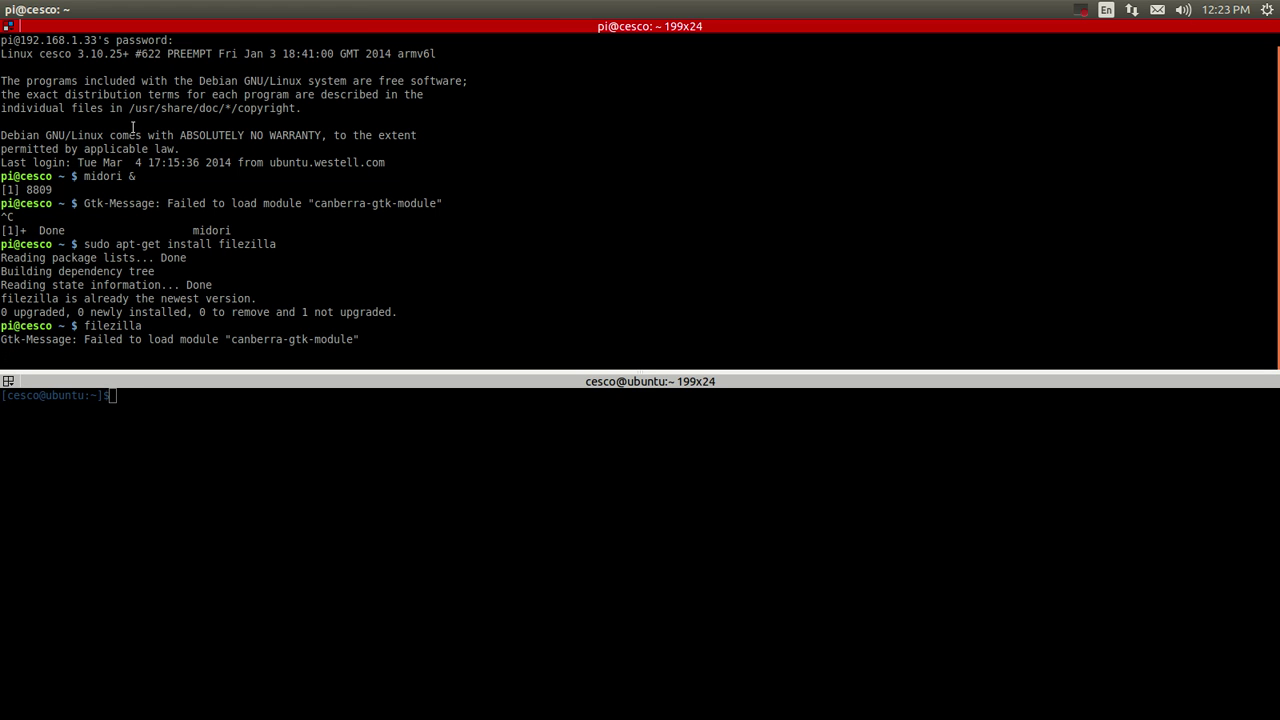
{"action": "scroll", "coordinate": [132, 127], "scroll_direction": "up", "scroll_amount": 1}
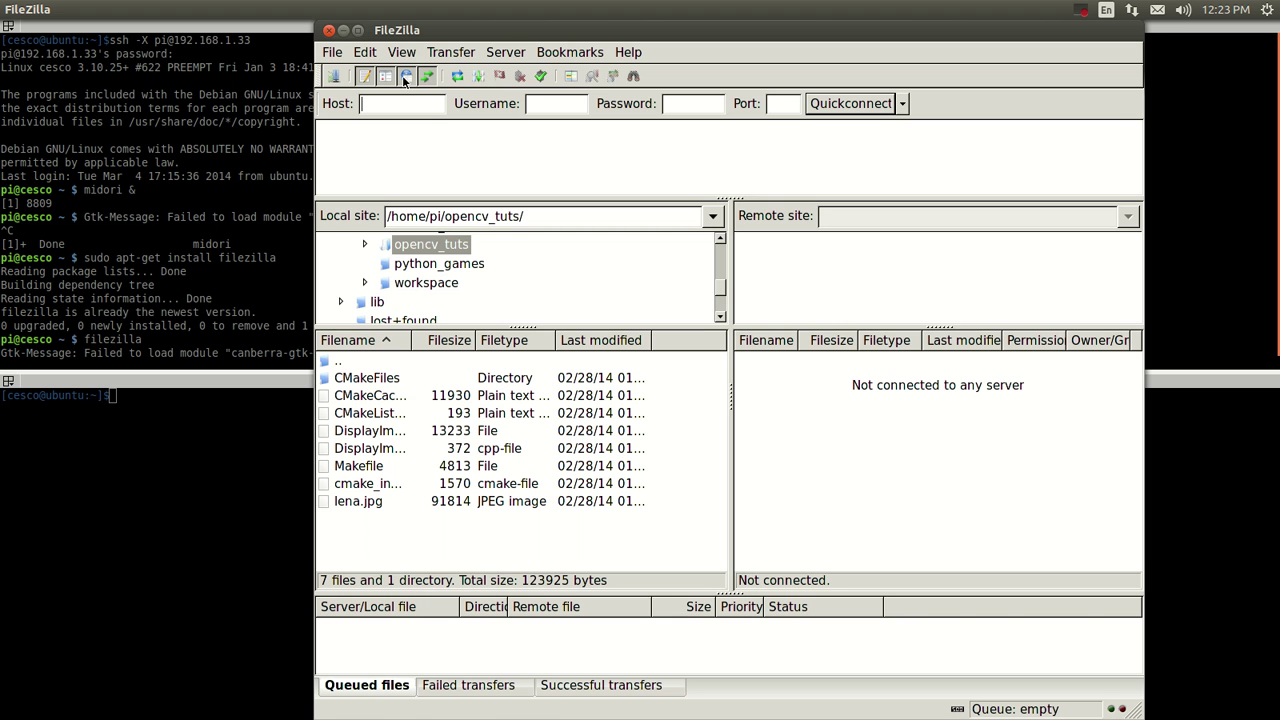
Place the Pi's FileZilla narrower on the left and open a taller local FileZilla beside it.
{"action": "left_click_drag", "start_coordinate": [532, 33], "coordinate": [236, 33]}
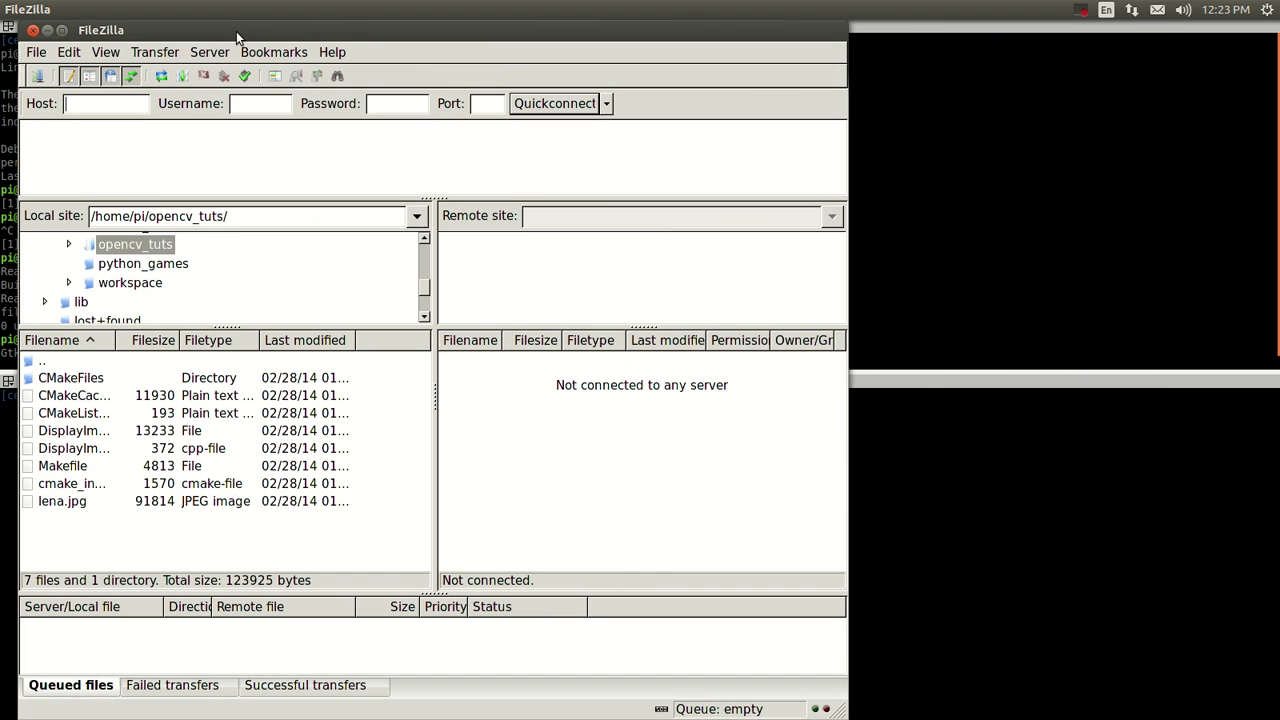
{"action": "left_click_drag", "start_coordinate": [848, 288], "coordinate": [675, 268]}
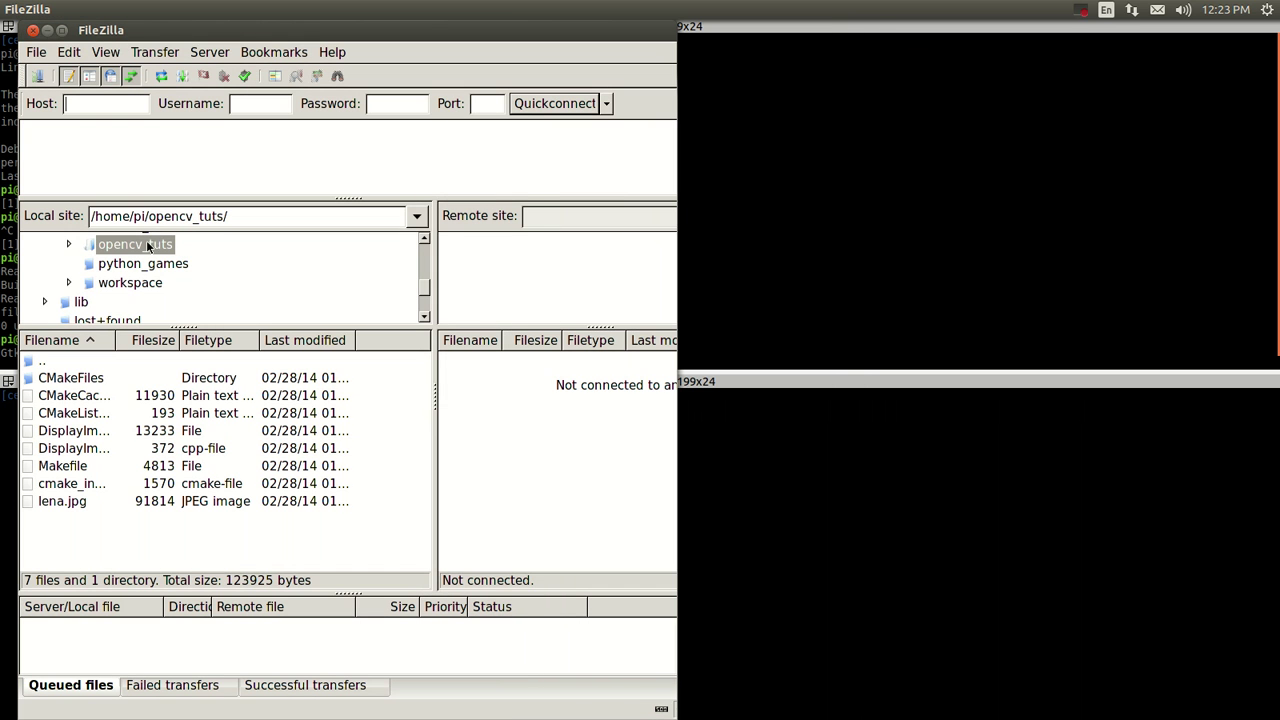
{"action": "scroll", "coordinate": [131, 232], "scroll_direction": "up", "scroll_amount": 1}
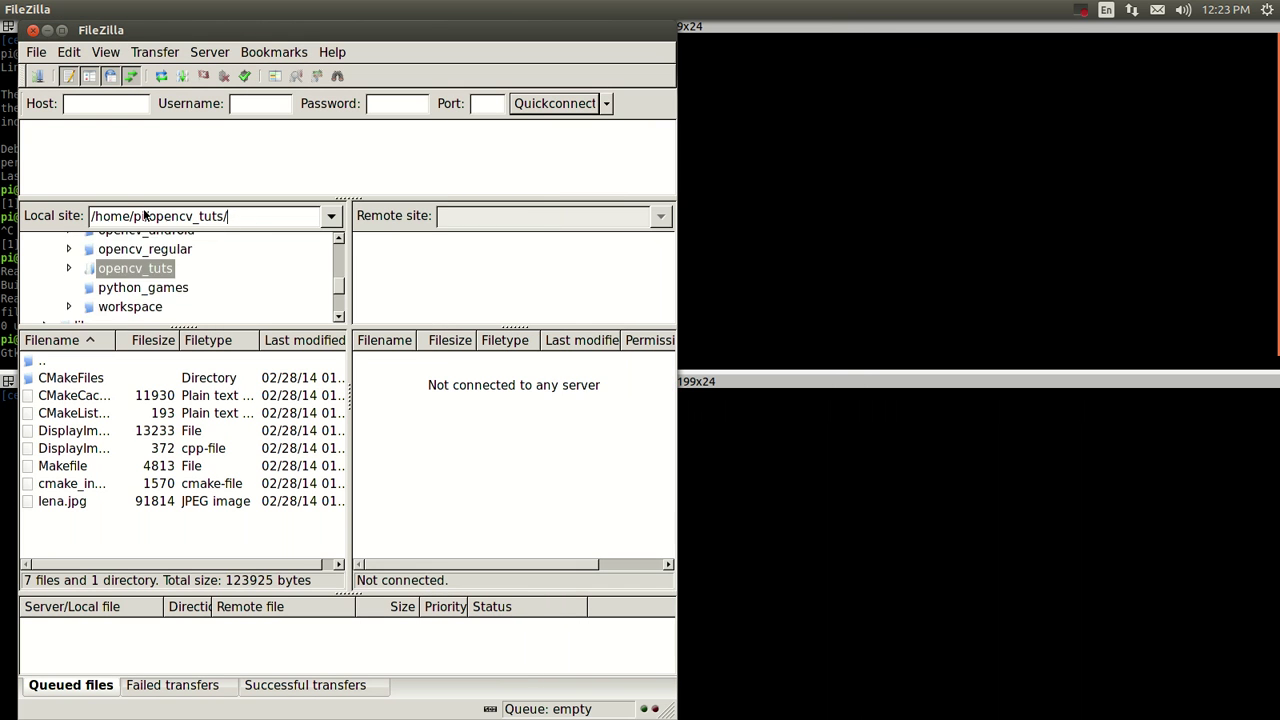
{"action": "left_click_drag", "start_coordinate": [339, 284], "coordinate": [339, 245]}
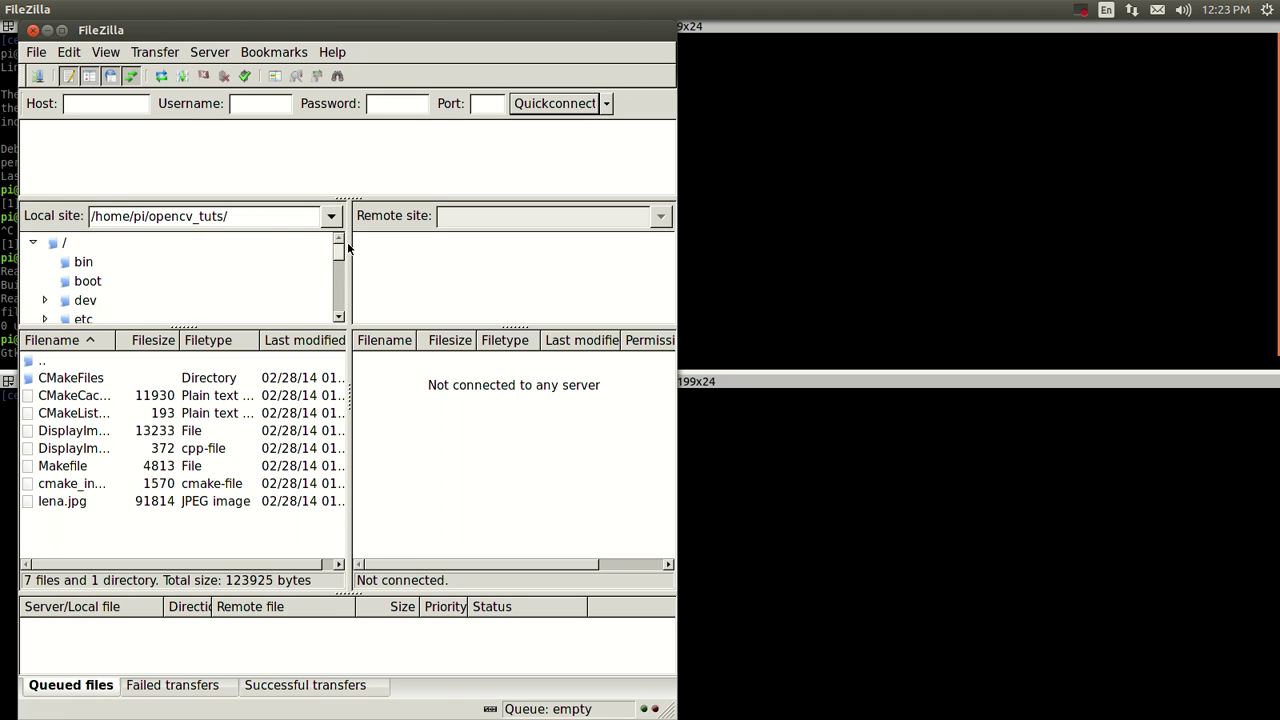
{"action": "left_click", "coordinate": [25, 380]}
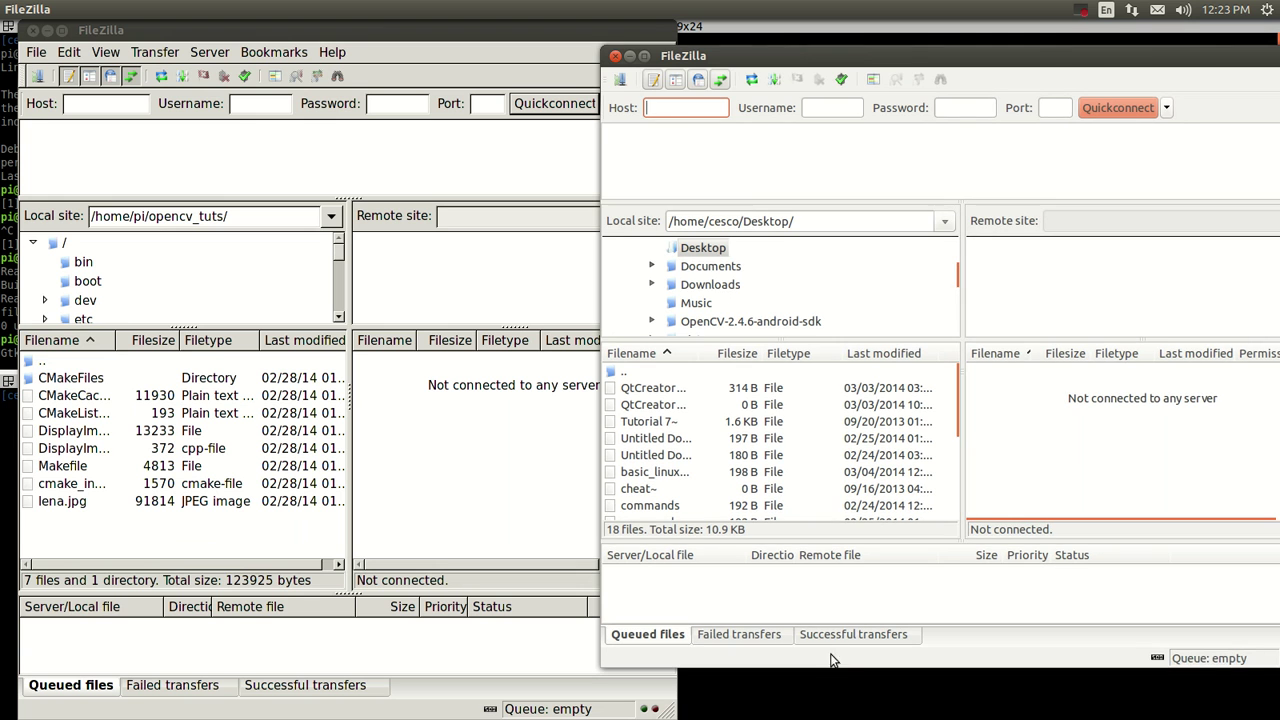
{"action": "left_click_drag", "start_coordinate": [831, 667], "coordinate": [831, 708]}
Browse the local FileZilla's folders, ending in Documents.
{"action": "left_click", "coordinate": [818, 223]}
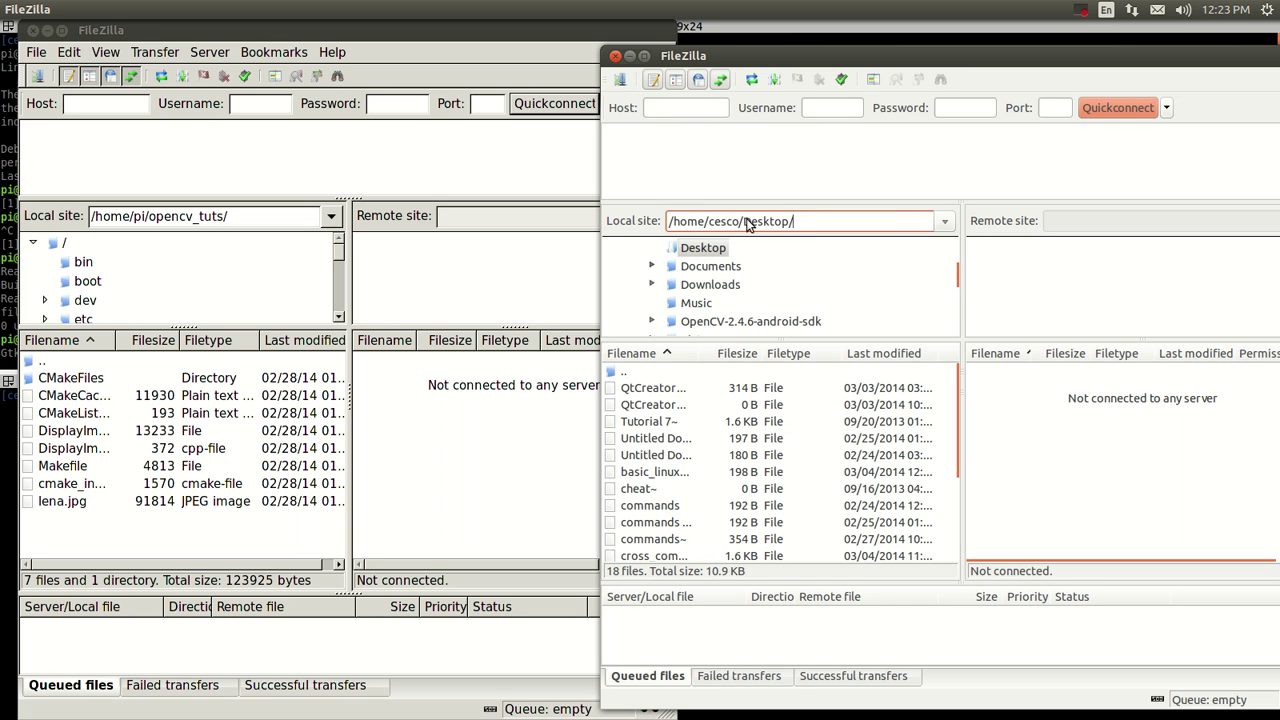
{"action": "left_click", "coordinate": [742, 271]}
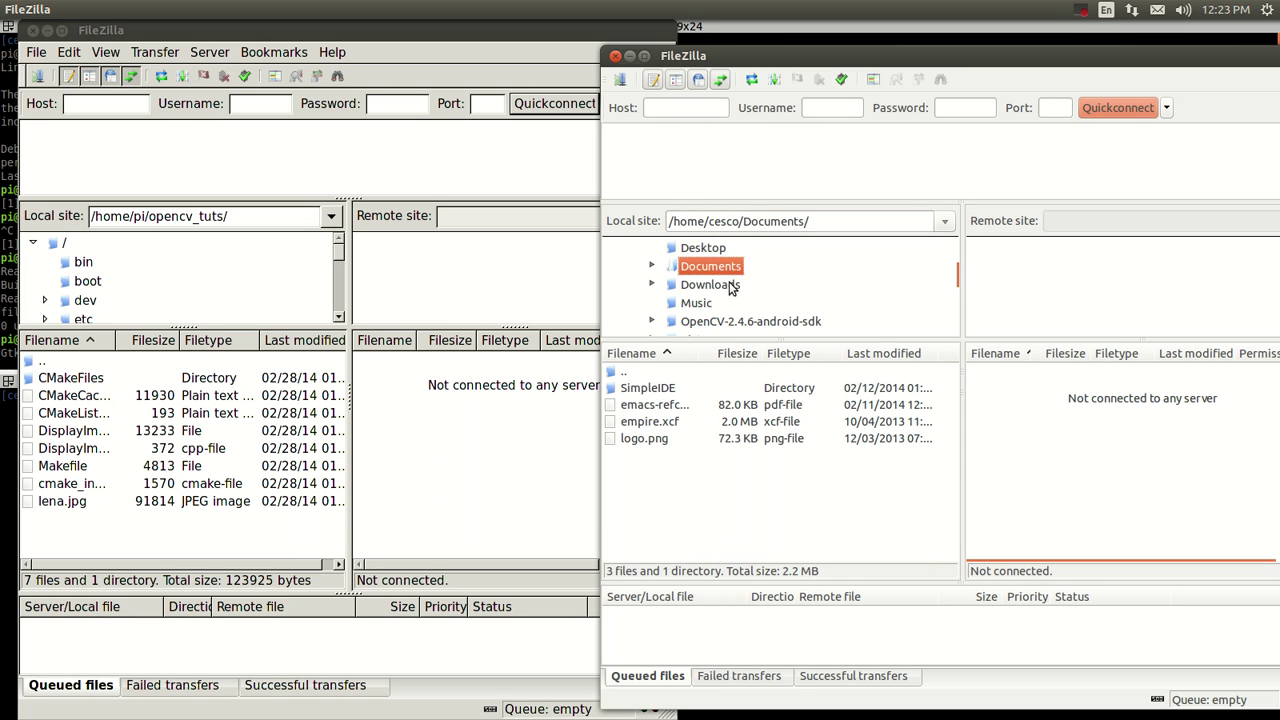
{"action": "left_click", "coordinate": [722, 286]}
{"action": "left_click", "coordinate": [706, 305]}
{"action": "left_click", "coordinate": [705, 323]}
{"action": "left_click", "coordinate": [700, 268]}
In the Pi's FileZilla, browse /boot files, then switch to the /dev folder.
{"action": "left_click", "coordinate": [148, 221]}
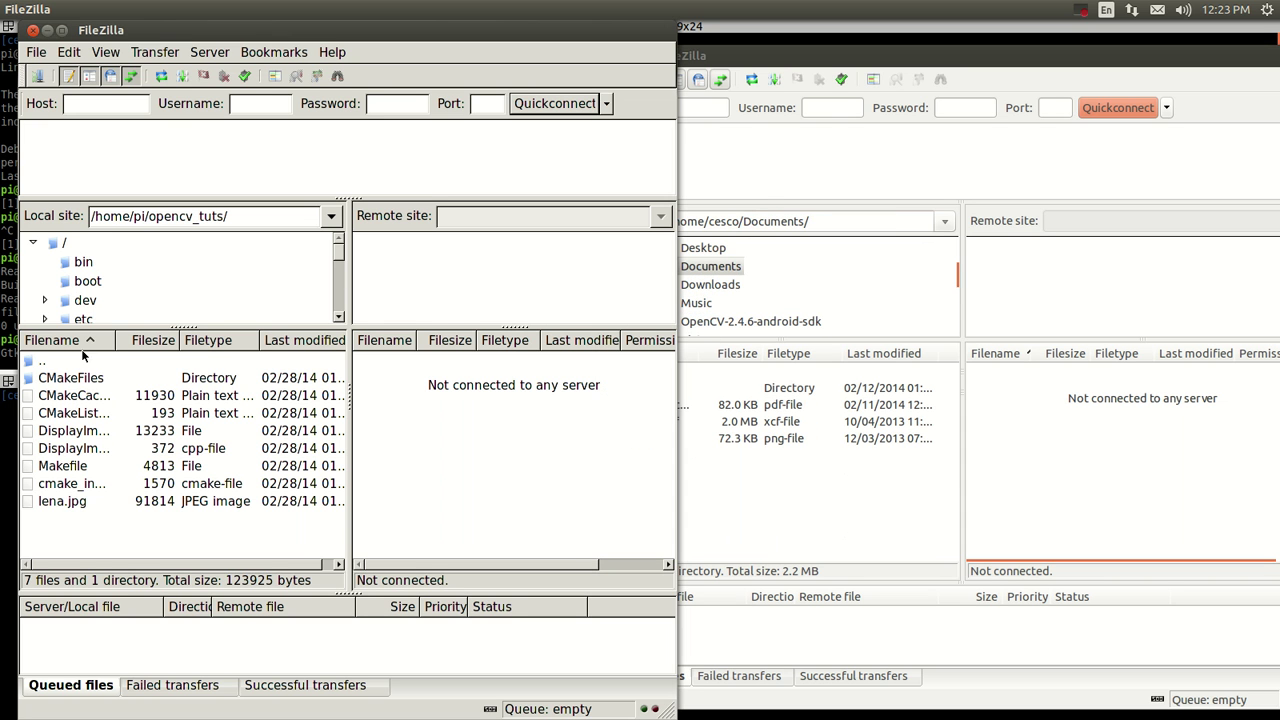
{"action": "left_click", "coordinate": [80, 283]}
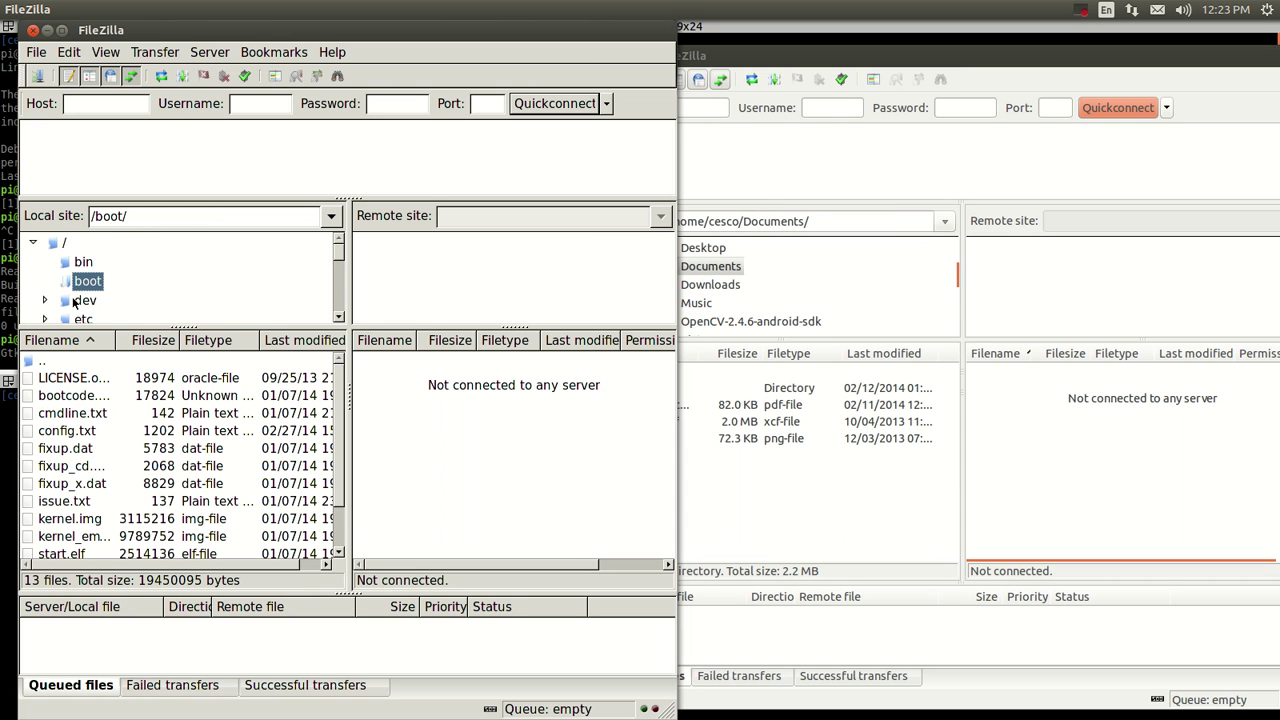
{"action": "left_click", "coordinate": [55, 468]}
{"action": "left_click", "coordinate": [53, 522]}
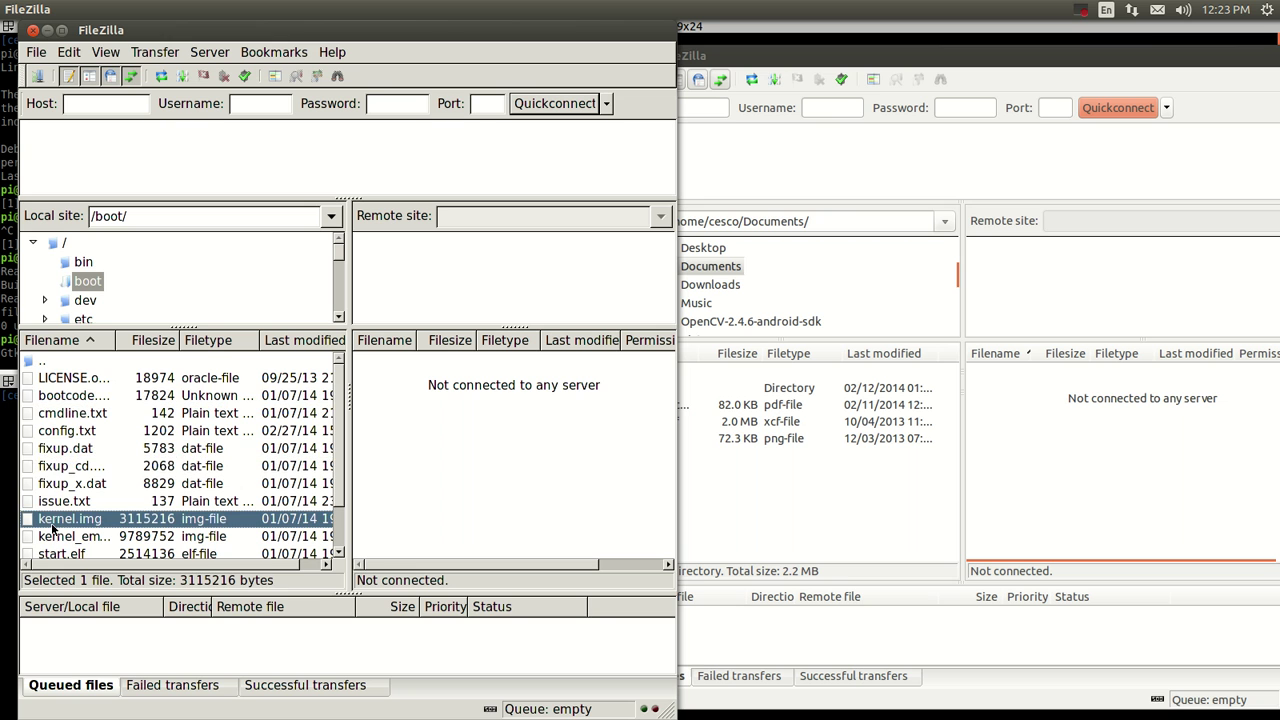
{"action": "left_click", "coordinate": [86, 301]}
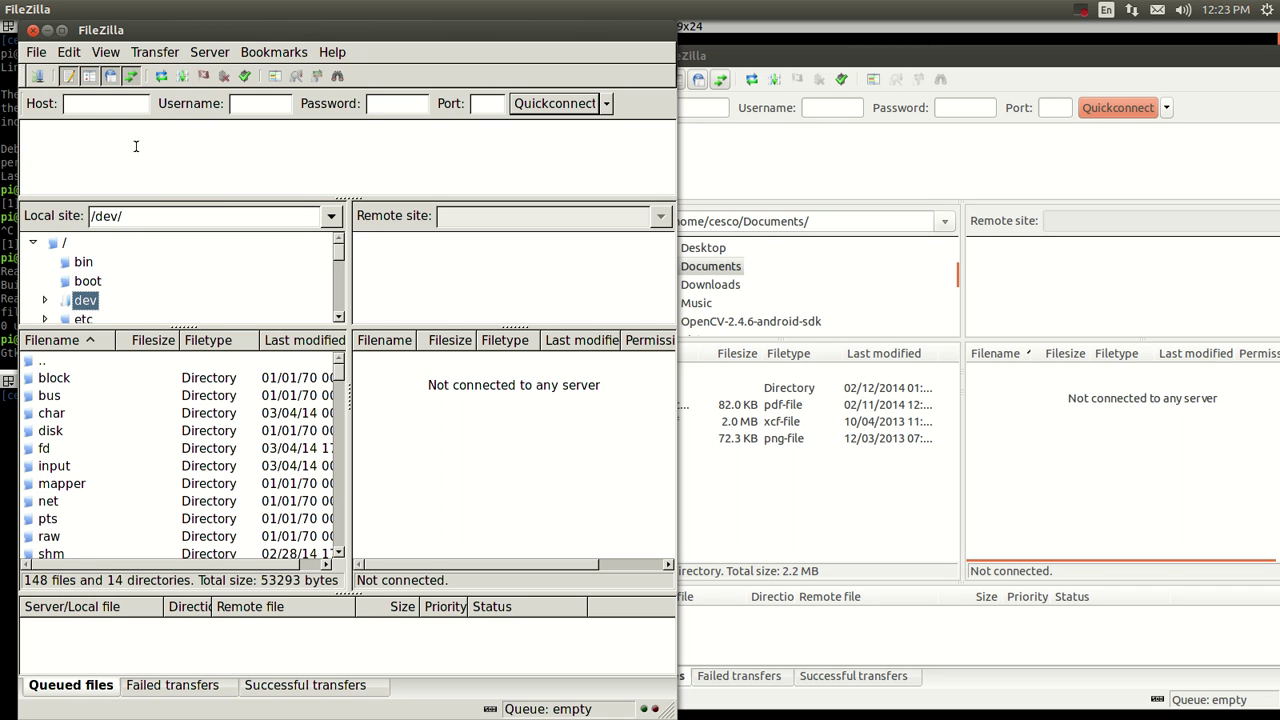
Close the Pi's FileZilla and delete the New site 3 entry in the local Site Manager.
{"action": "left_click", "coordinate": [33, 31]}
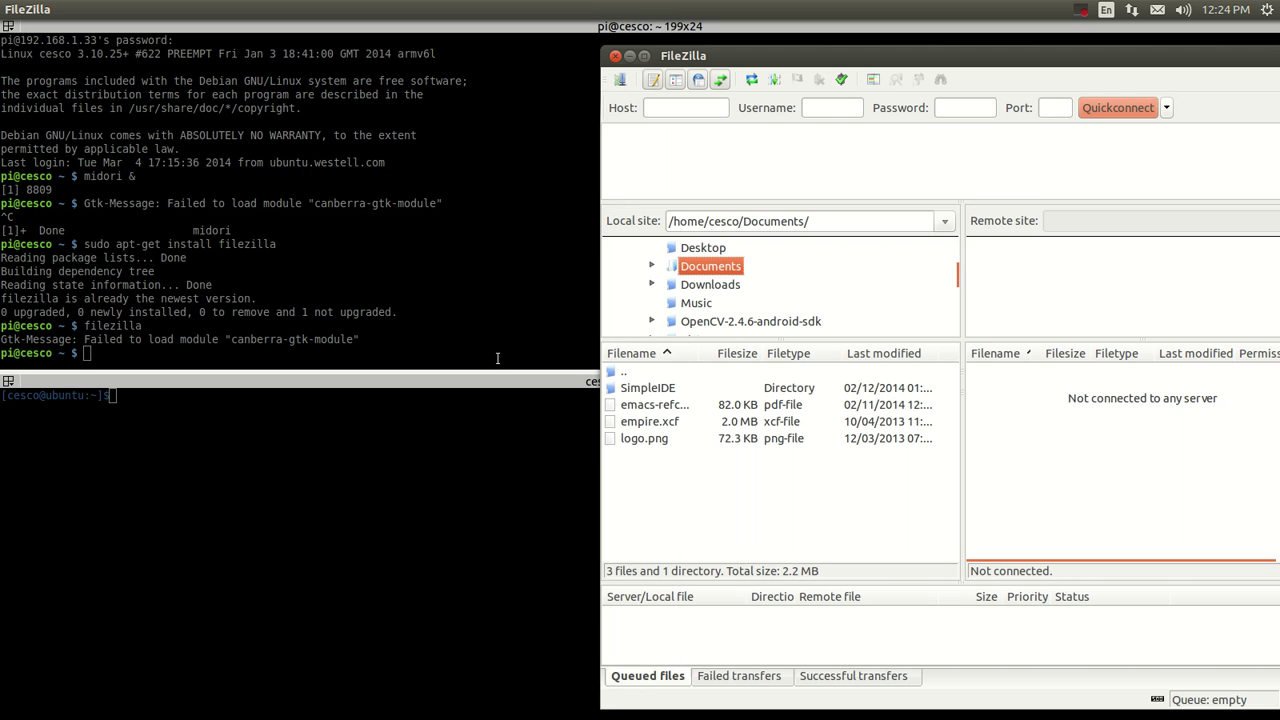
{"action": "left_click", "coordinate": [664, 166]}
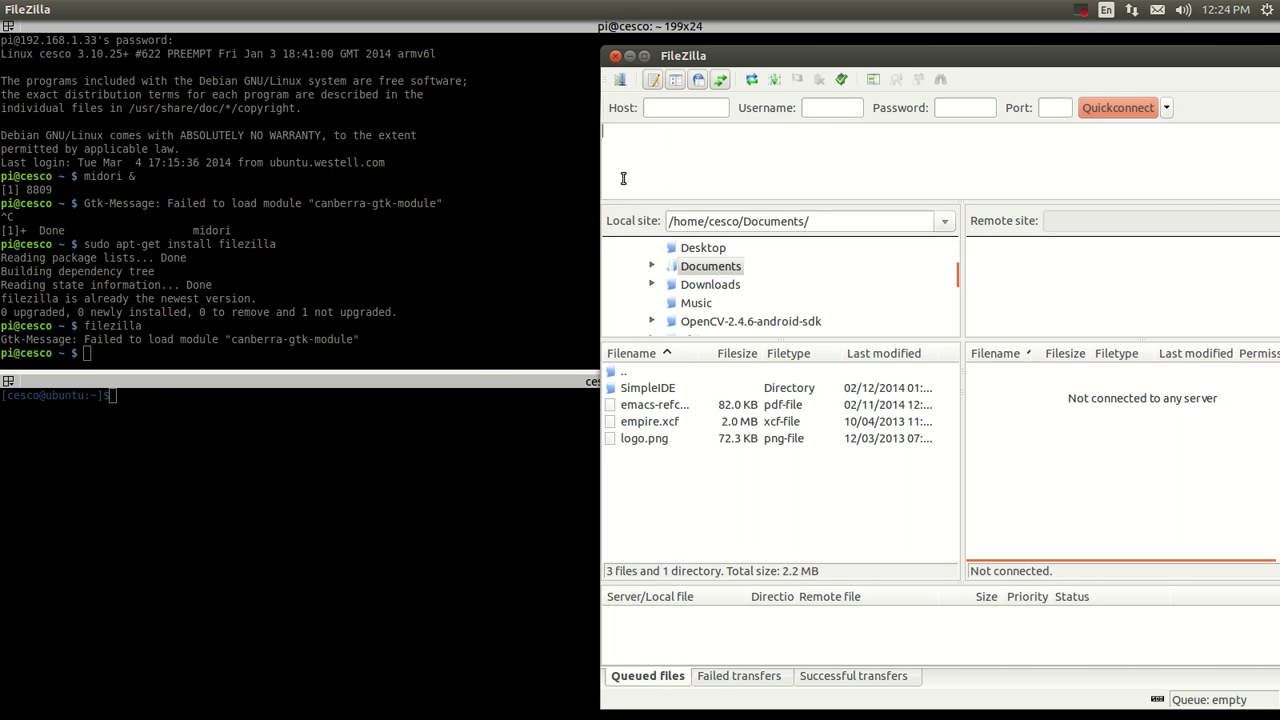
{"action": "left_click", "coordinate": [623, 88]}
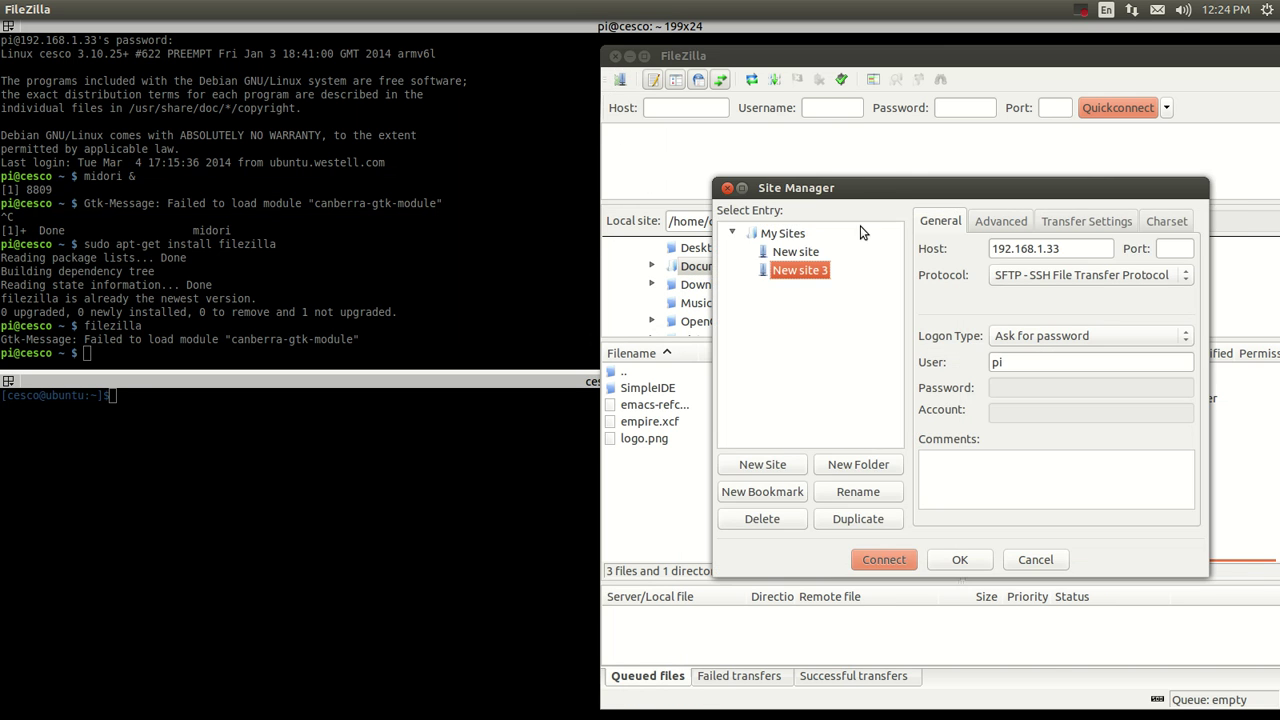
{"action": "left_click_drag", "start_coordinate": [866, 195], "coordinate": [842, 187]}
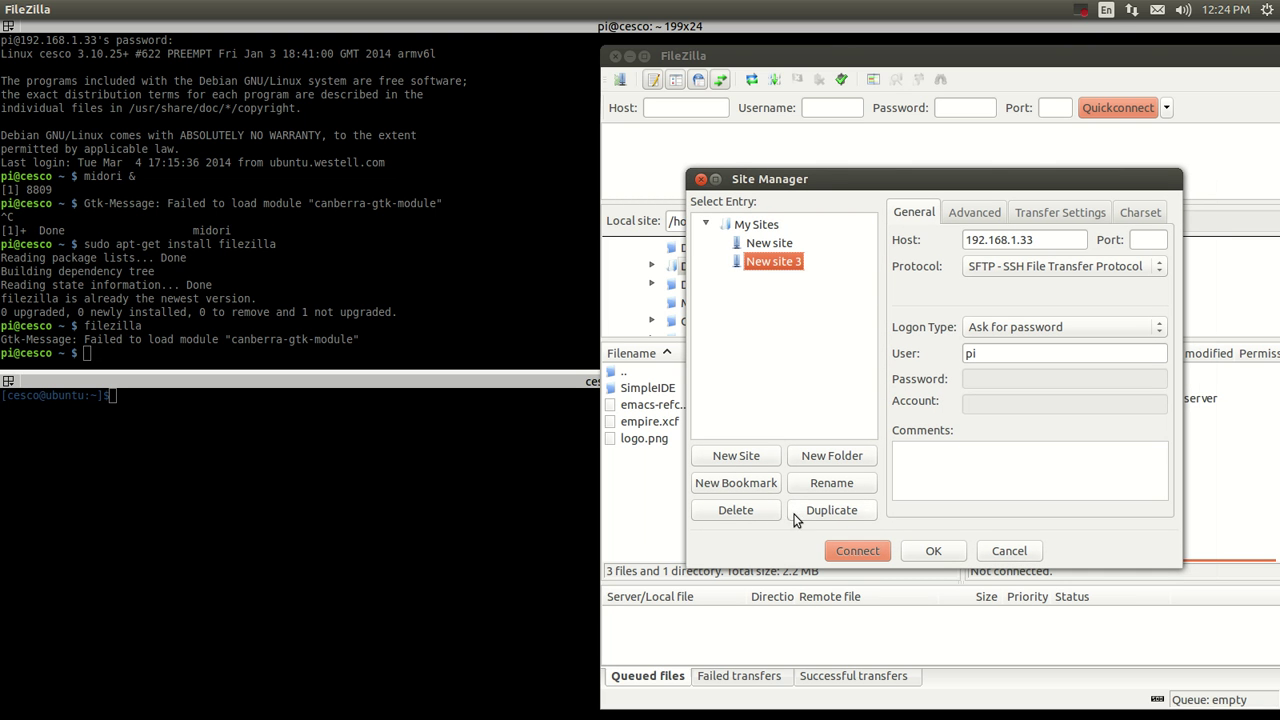
{"action": "left_click", "coordinate": [736, 510]}
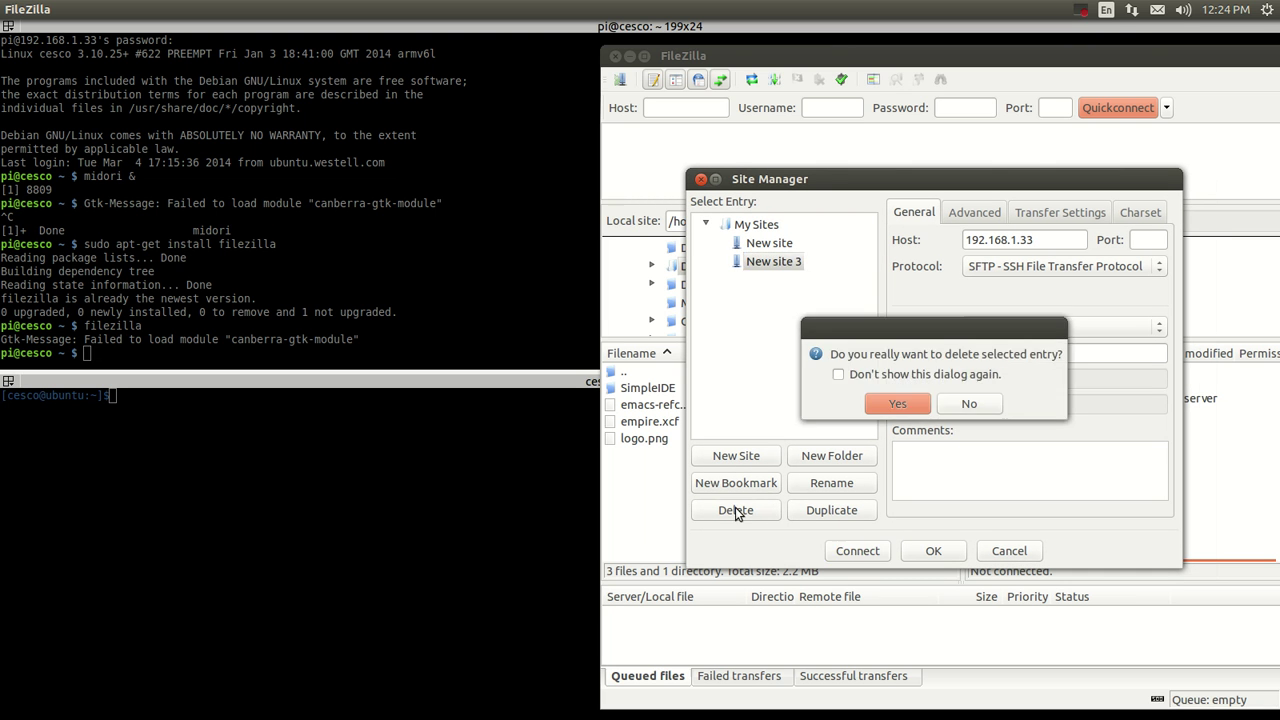
{"action": "left_click", "coordinate": [914, 406]}
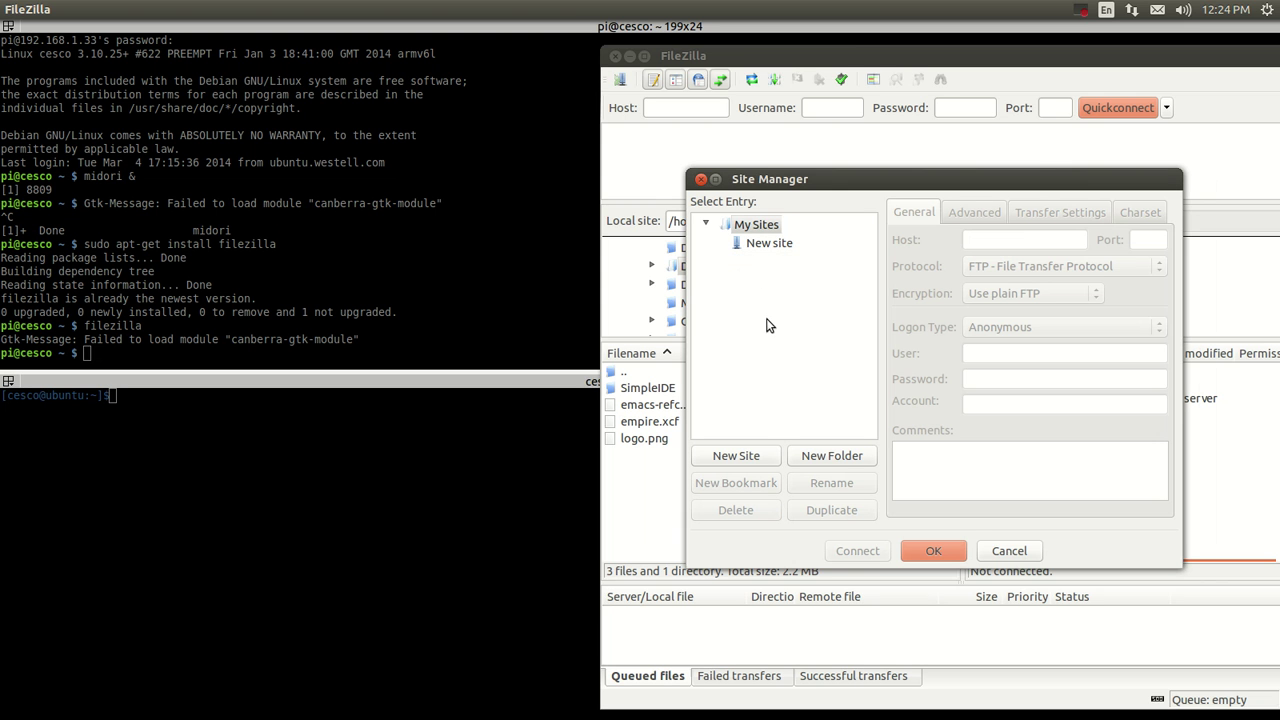
{"action": "left_click", "coordinate": [701, 179]}
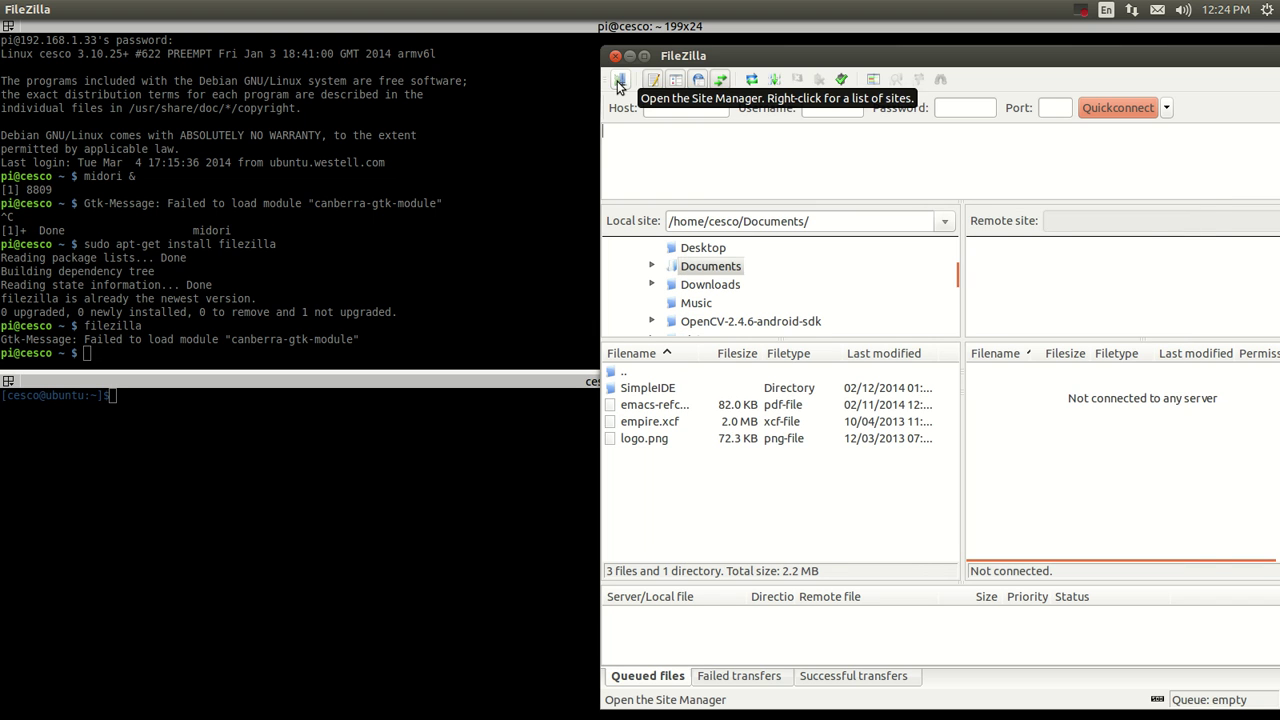
Set host 192.168.1.33, port 22, logon type Ask for password and user pi, then connect.
{"action": "left_click", "coordinate": [619, 80]}
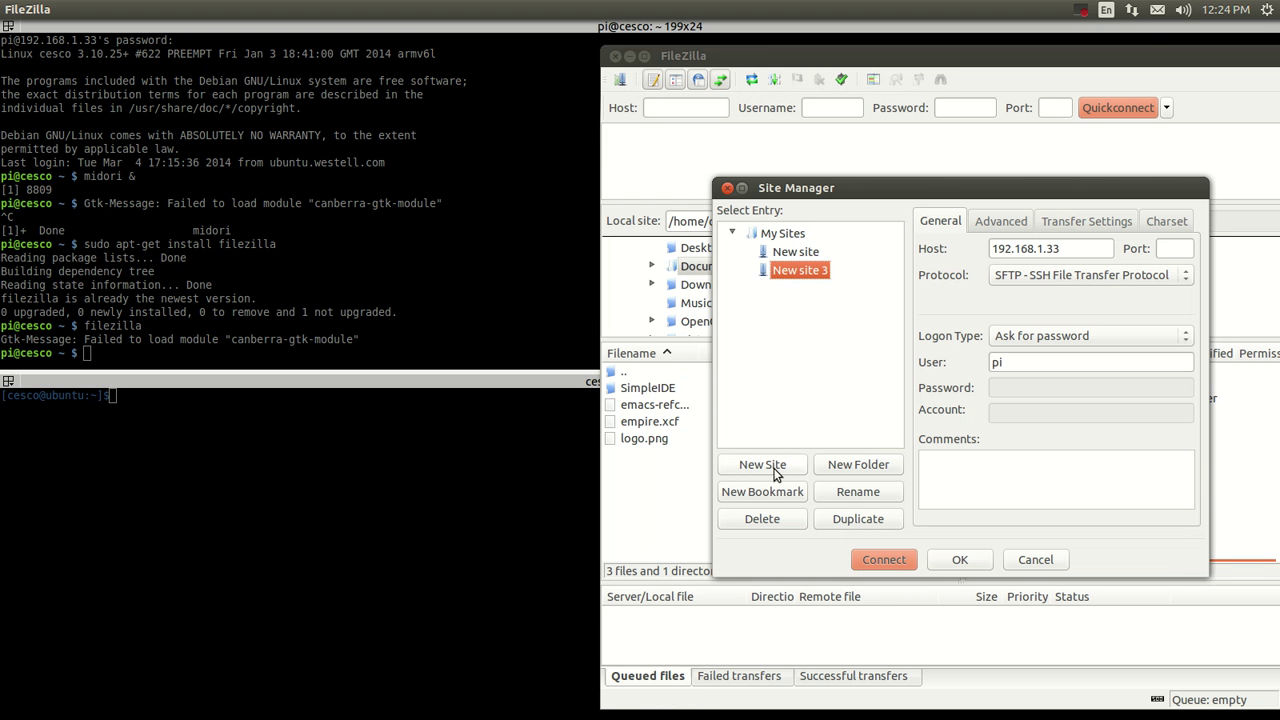
{"action": "left_click_drag", "start_coordinate": [1064, 250], "coordinate": [980, 258]}
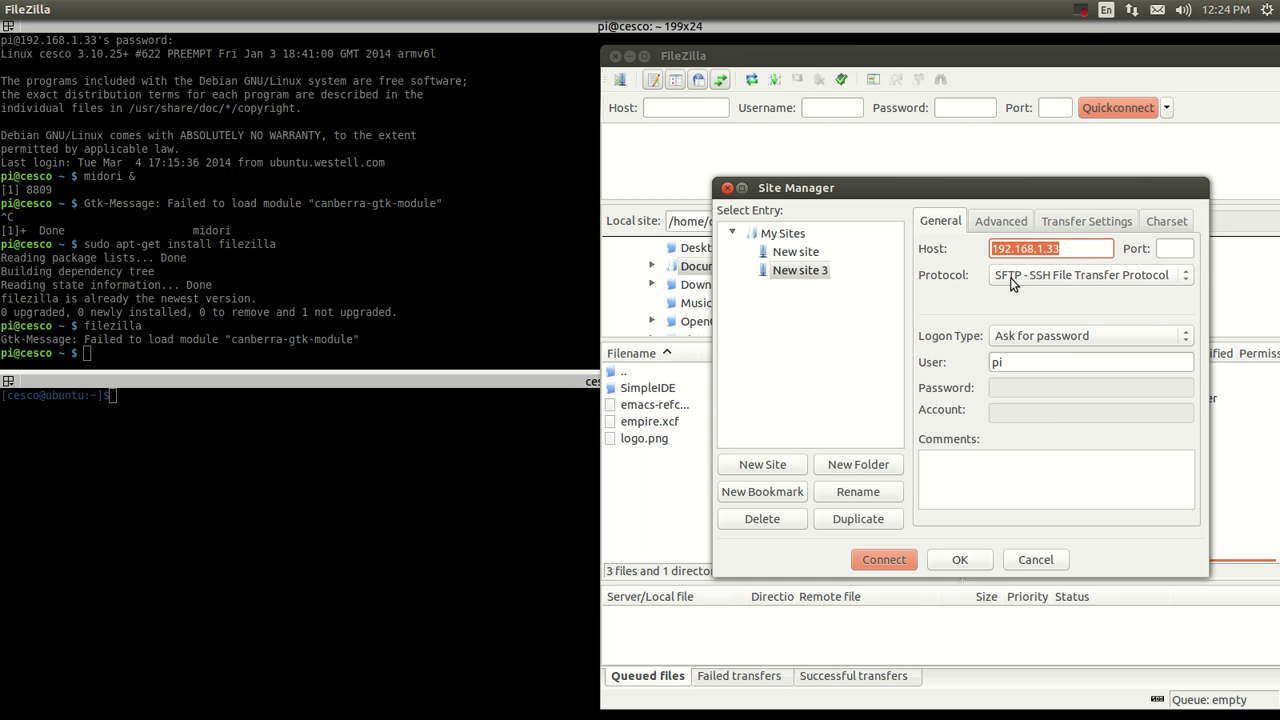
{"action": "left_click", "coordinate": [1163, 248]}
{"action": "type", "text": "22"}
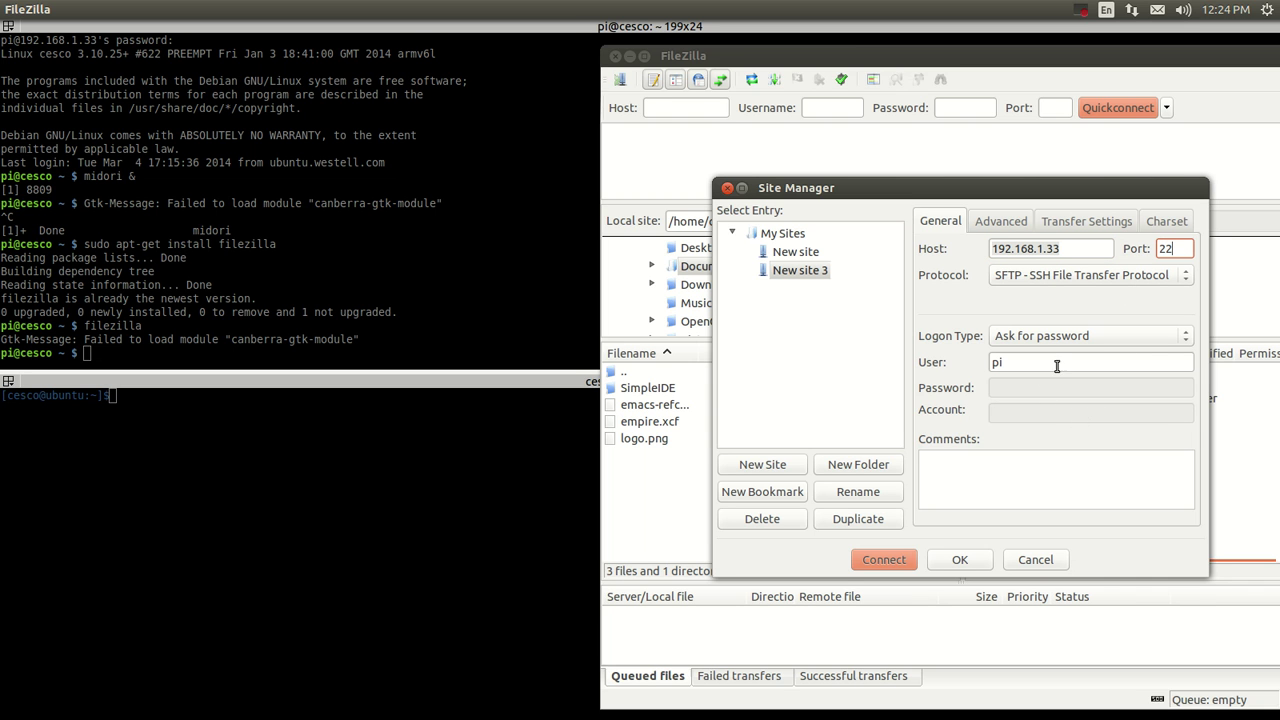
{"action": "left_click", "coordinate": [1183, 337]}
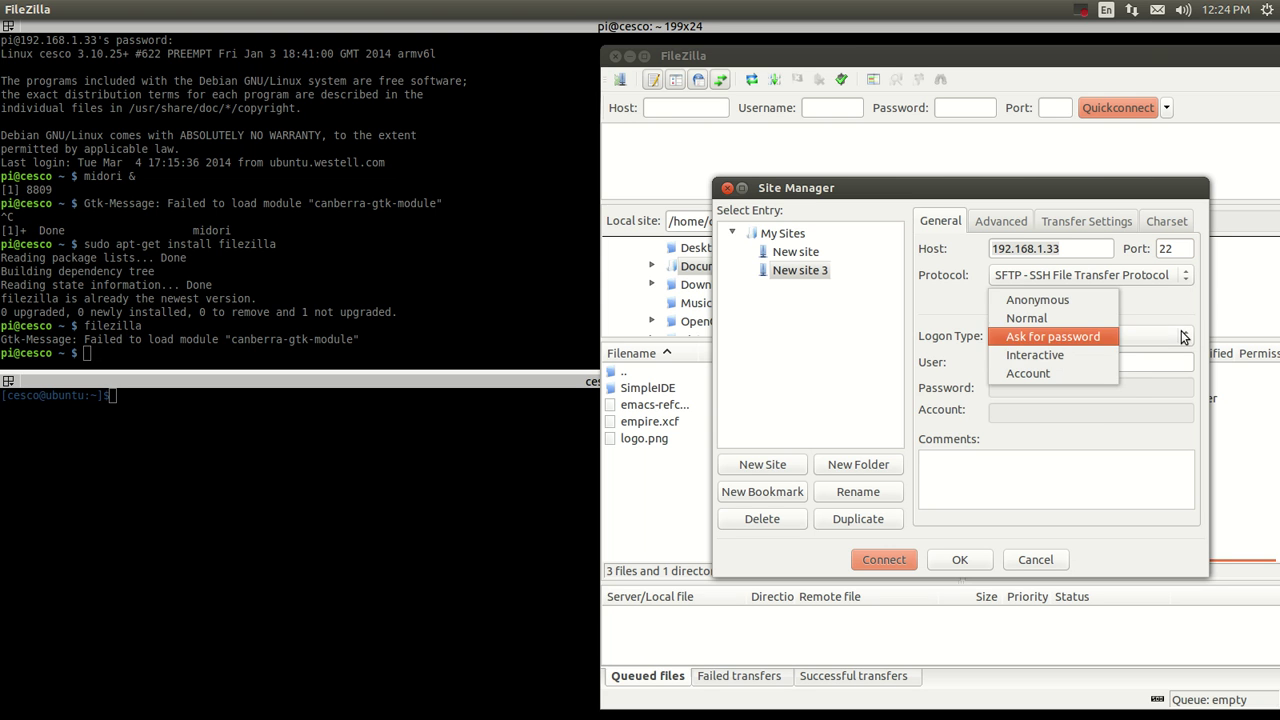
{"action": "left_click", "coordinate": [1066, 300]}
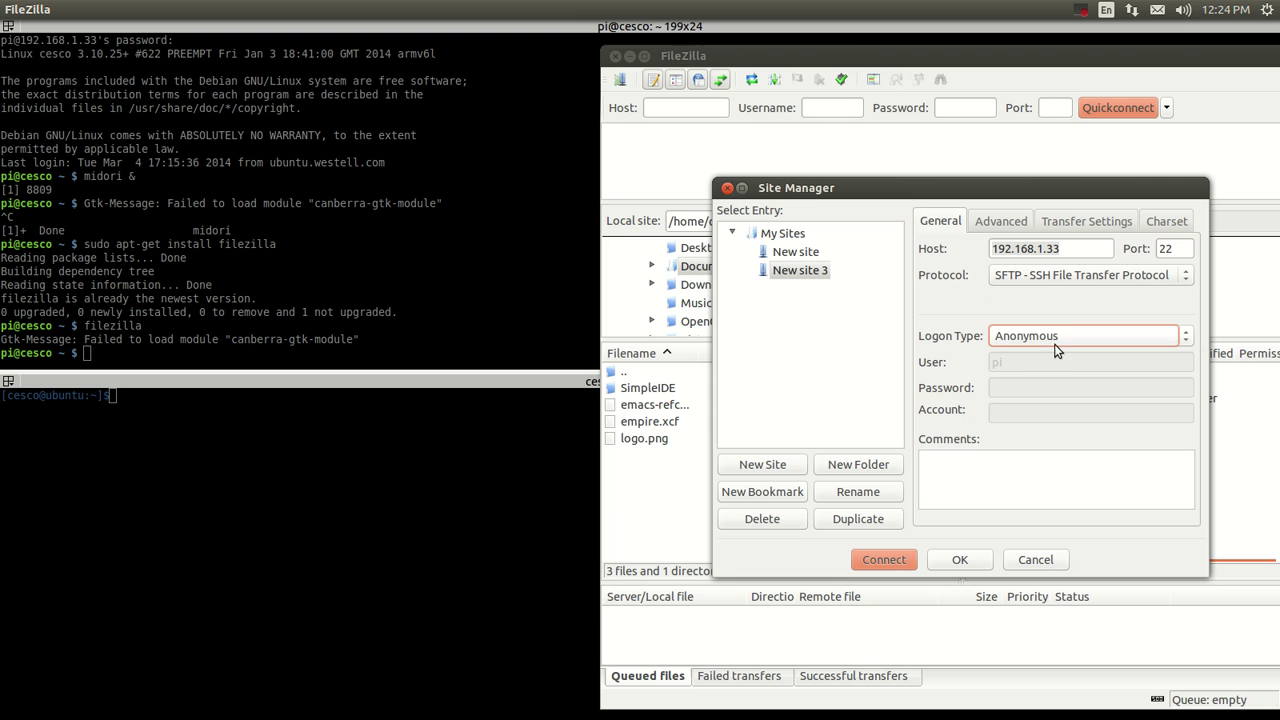
{"action": "left_click", "coordinate": [1184, 341]}
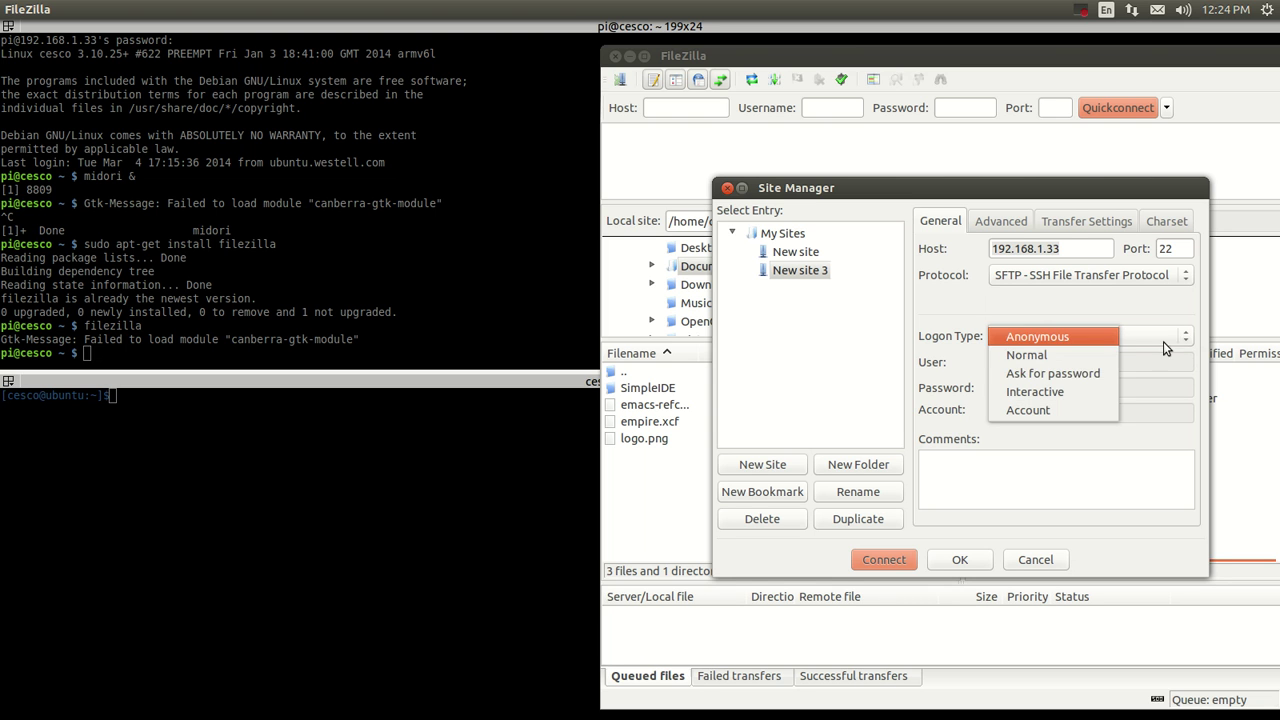
{"action": "left_click", "coordinate": [1087, 372]}
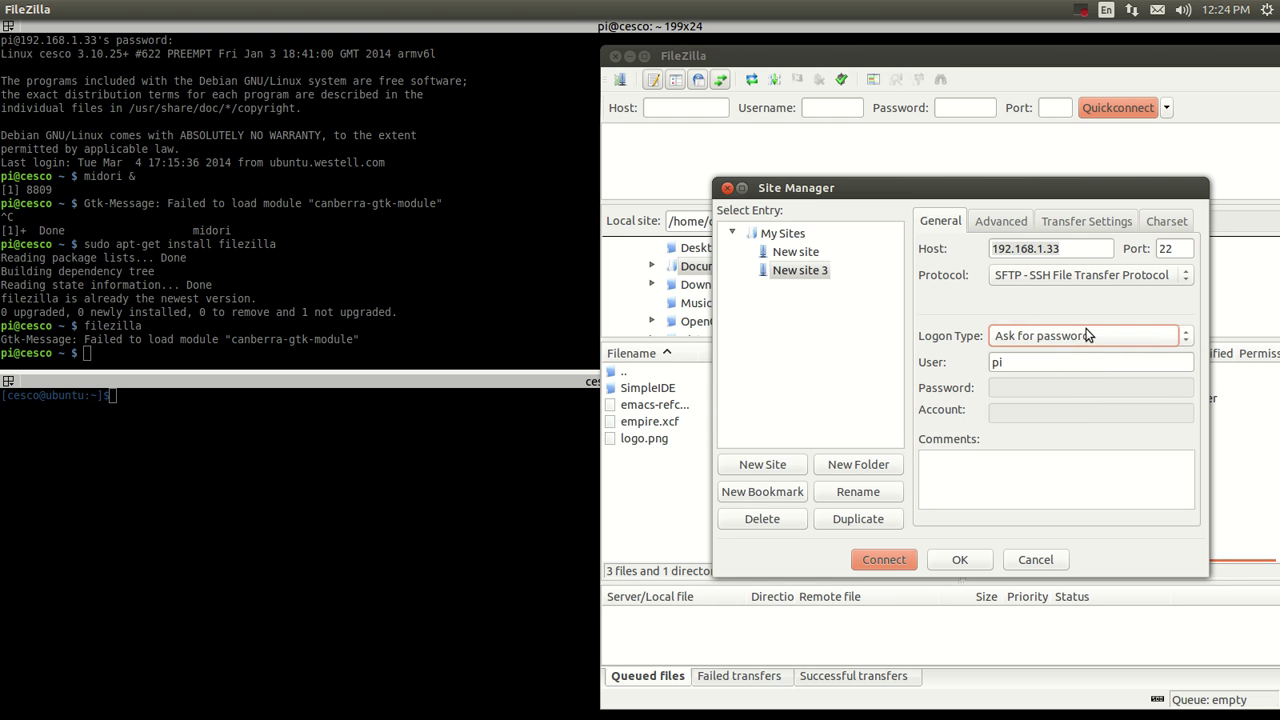
{"action": "left_click", "coordinate": [1044, 366]}
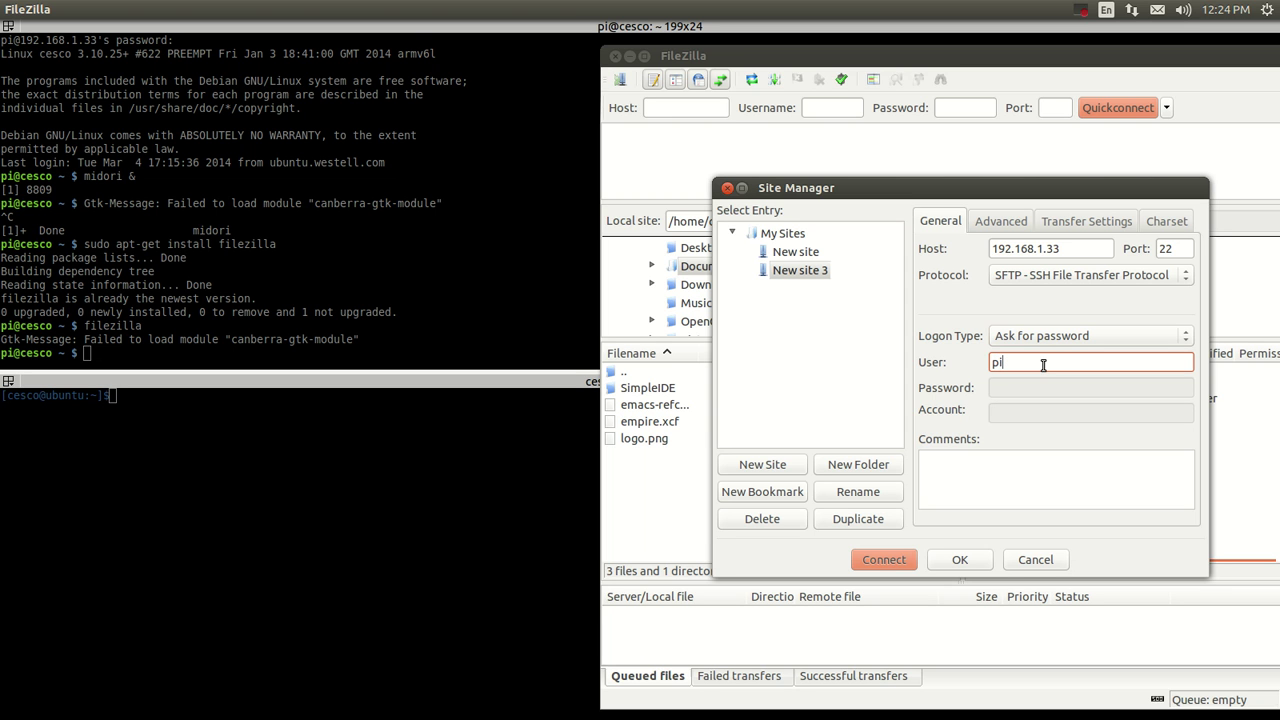
{"action": "left_click", "coordinate": [884, 560]}
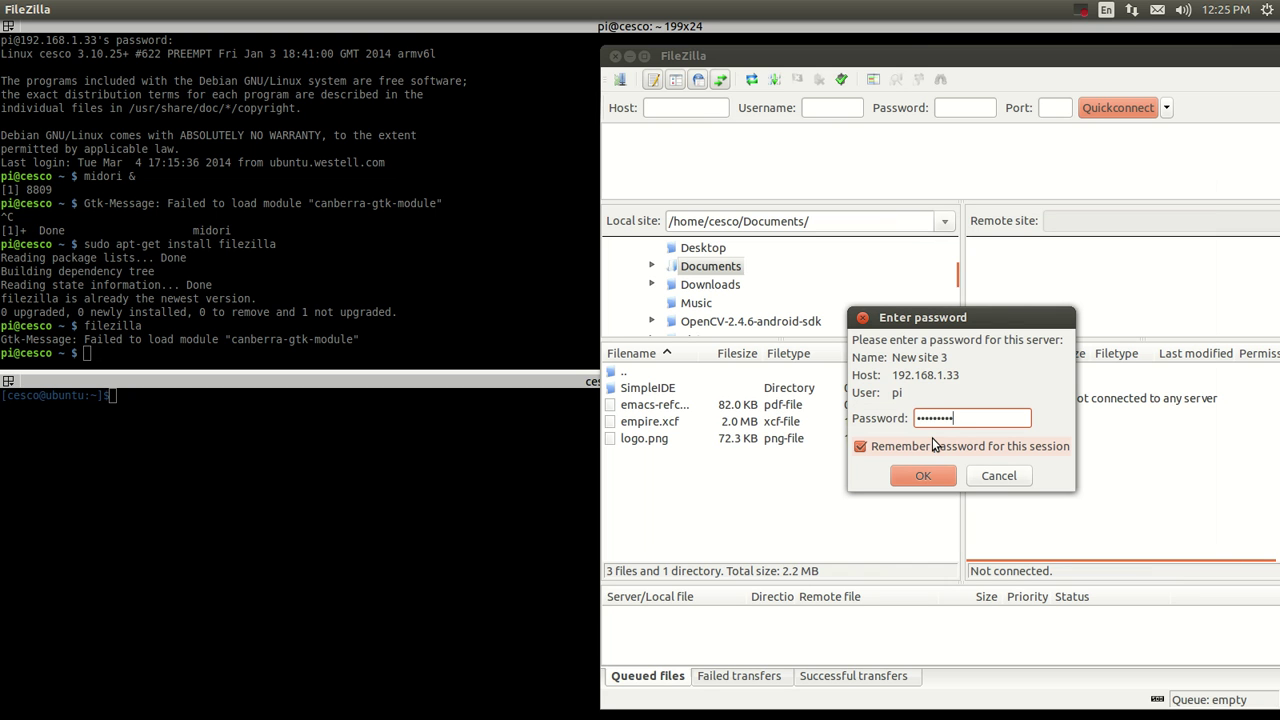
Submit the Pi password and trust its unknown host key to list /home/pi.
{"action": "key", "text": "Return"}
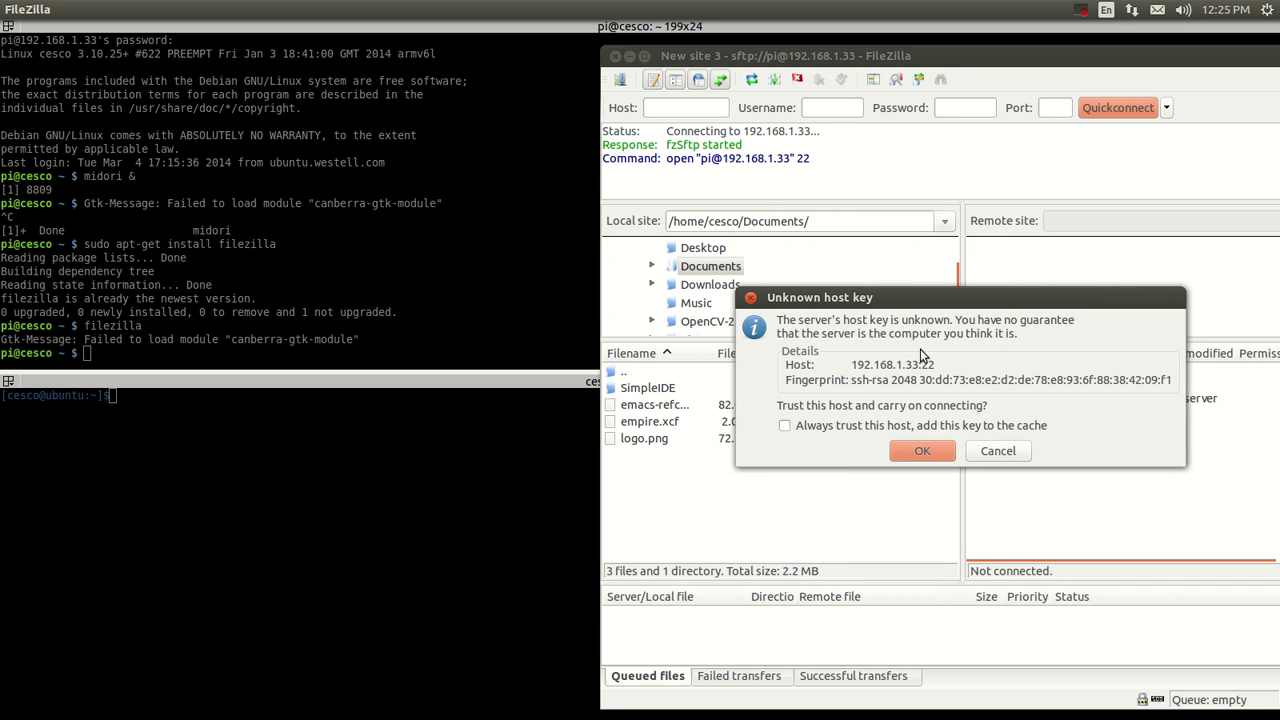
{"action": "left_click", "coordinate": [913, 451]}
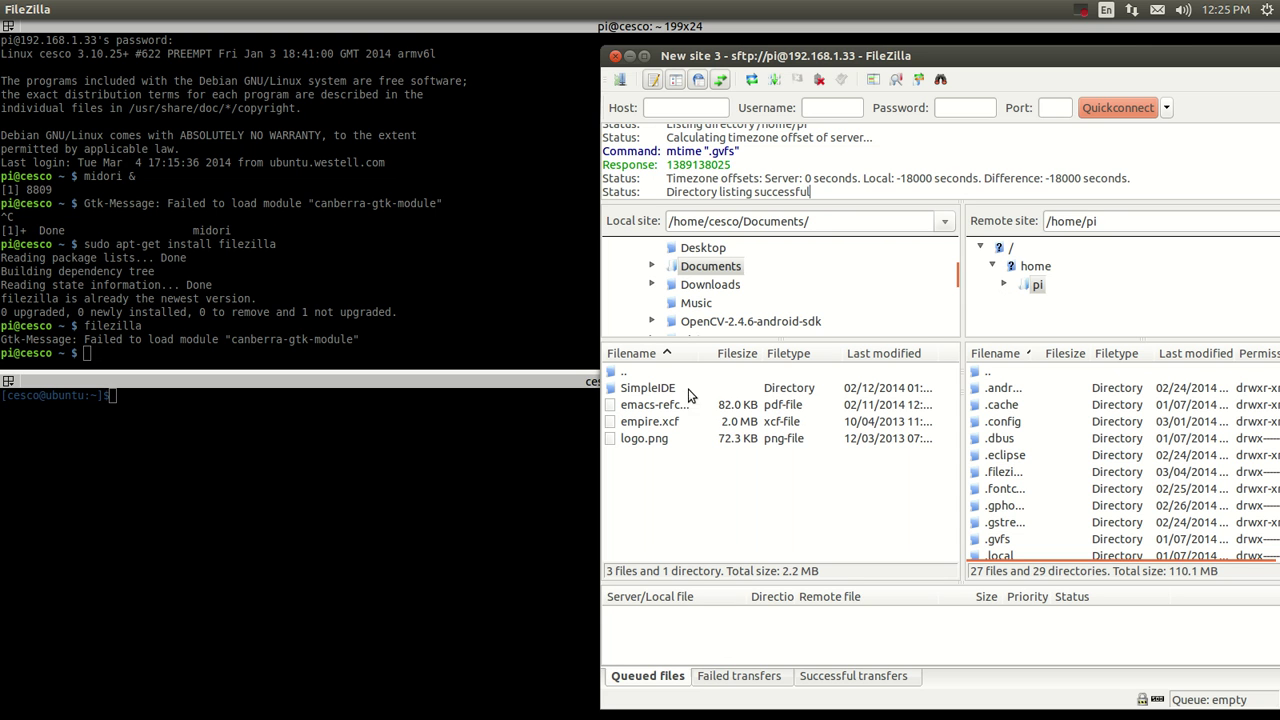
Upload the commands file from the local Desktop to /home/pi, overwriting the existing copy.
{"action": "left_click", "coordinate": [700, 250]}
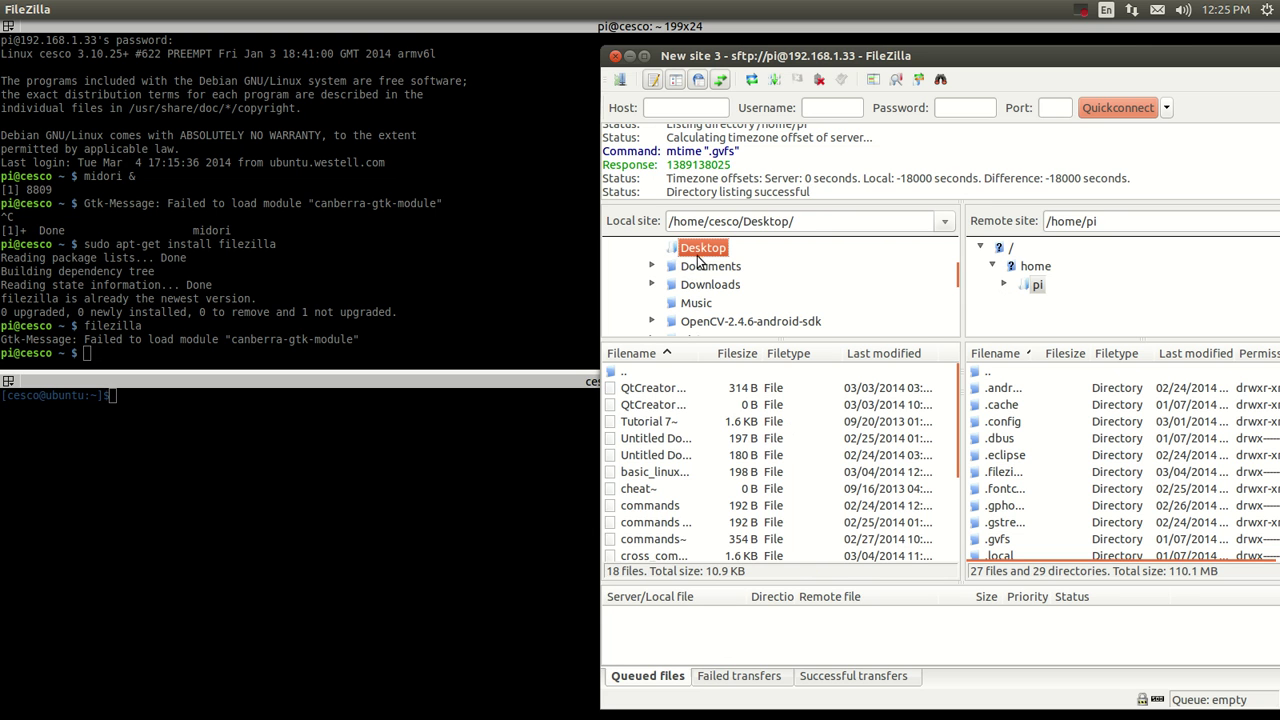
{"action": "left_click", "coordinate": [640, 510]}
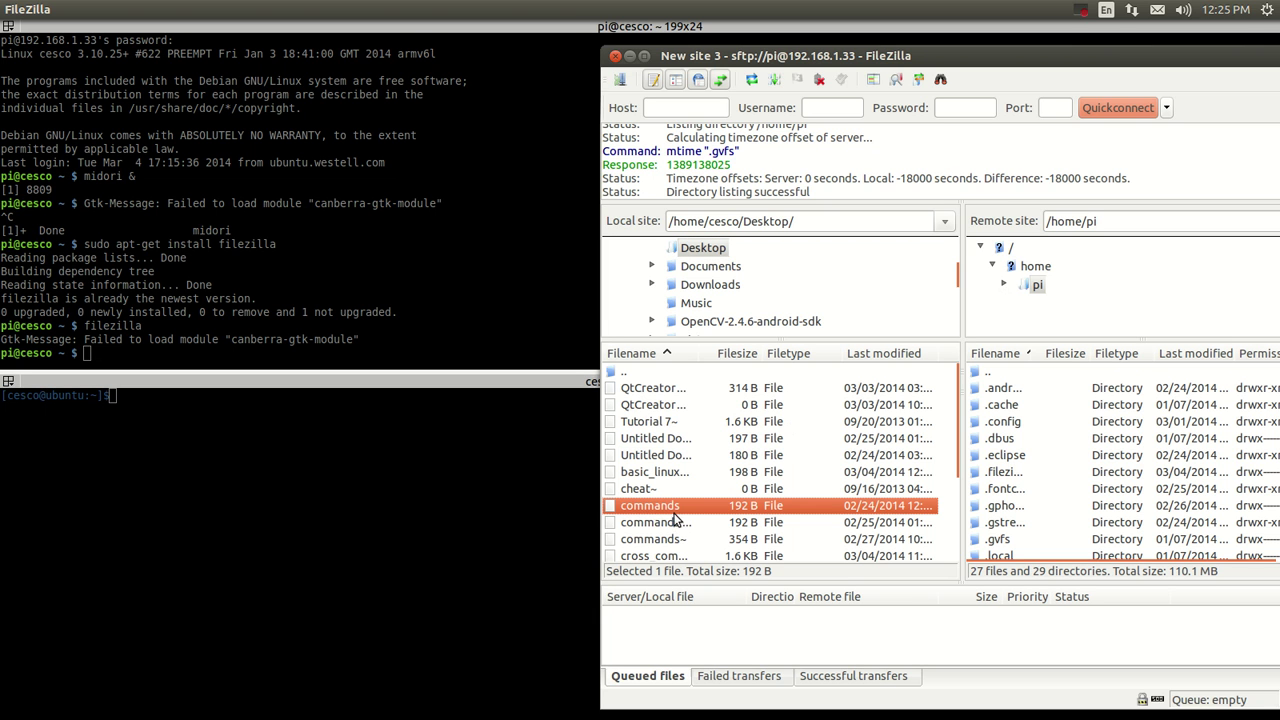
{"action": "right_click", "coordinate": [683, 506]}
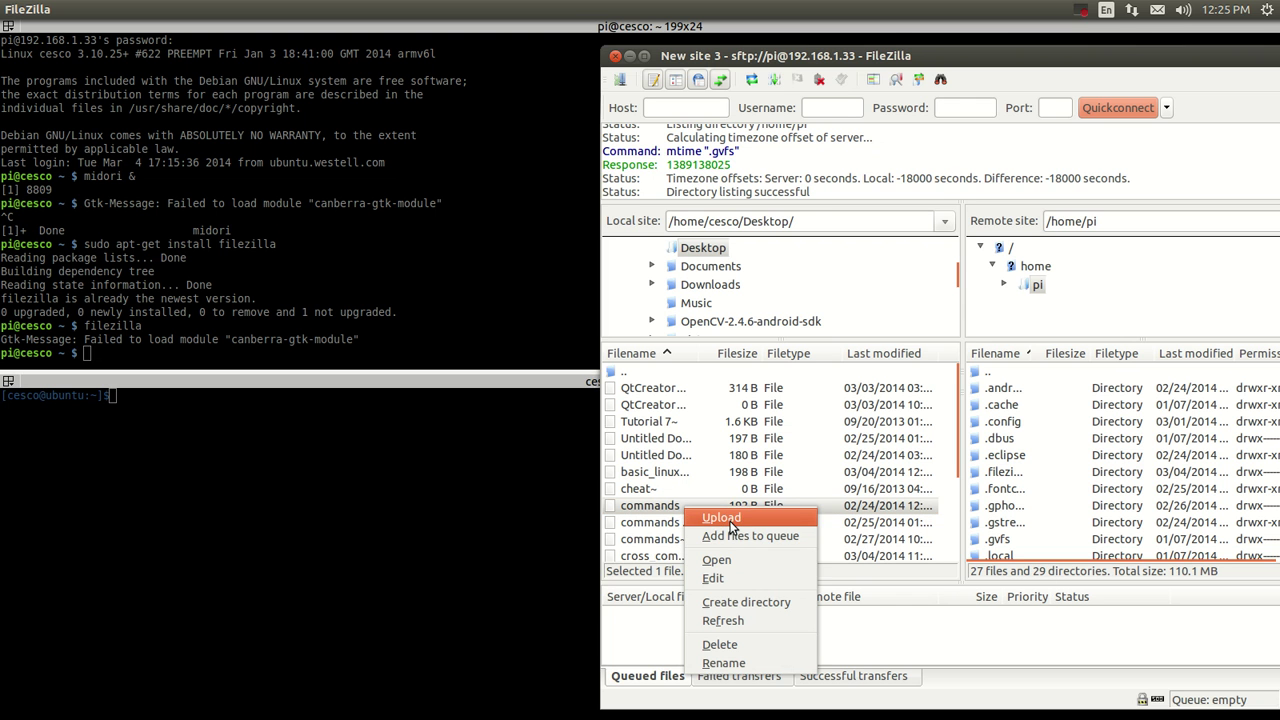
{"action": "left_click", "coordinate": [729, 518]}
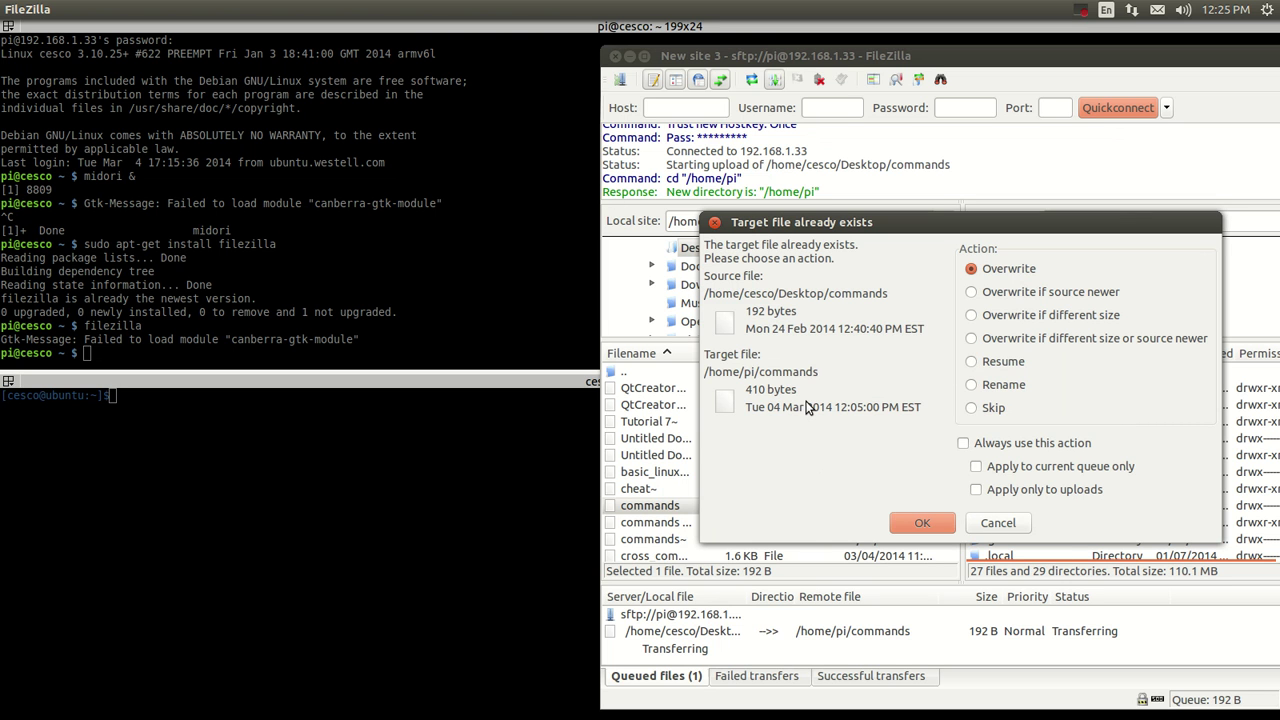
{"action": "left_click", "coordinate": [903, 528]}
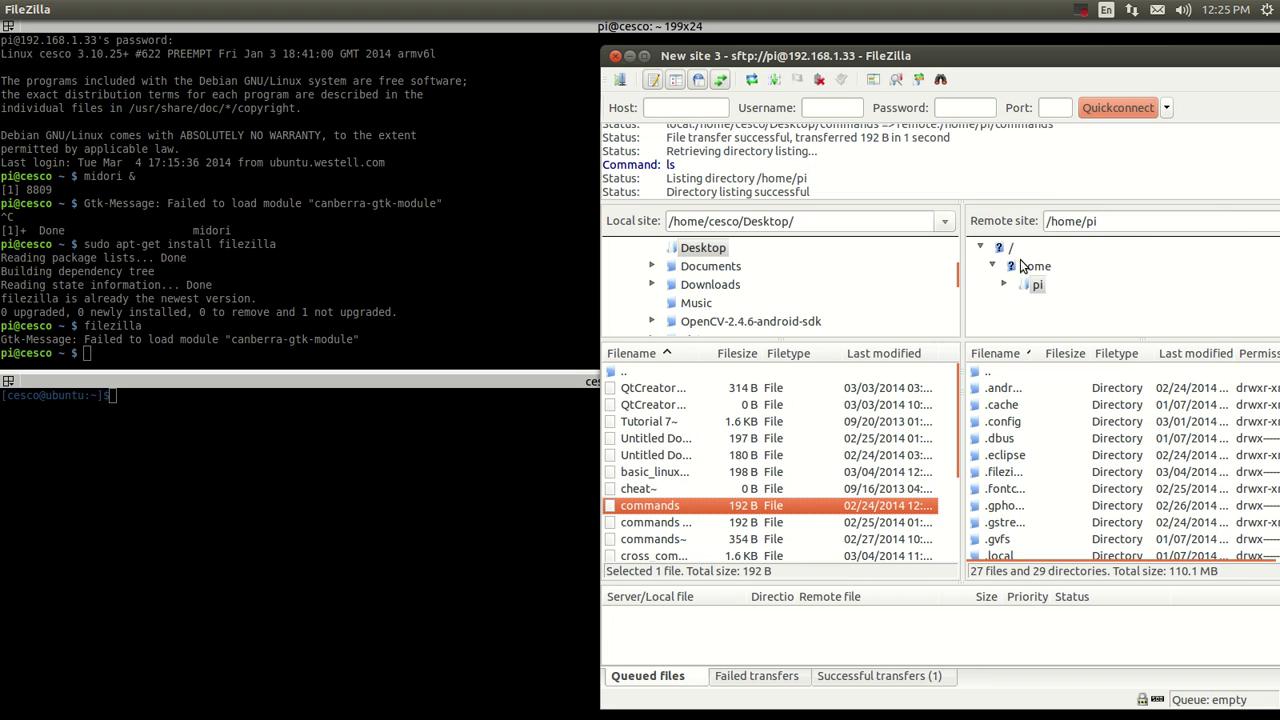
View the Pi's /home/pi/commands file, then close the editor and shift FileZilla slightly left.
{"action": "left_click", "coordinate": [1045, 286]}
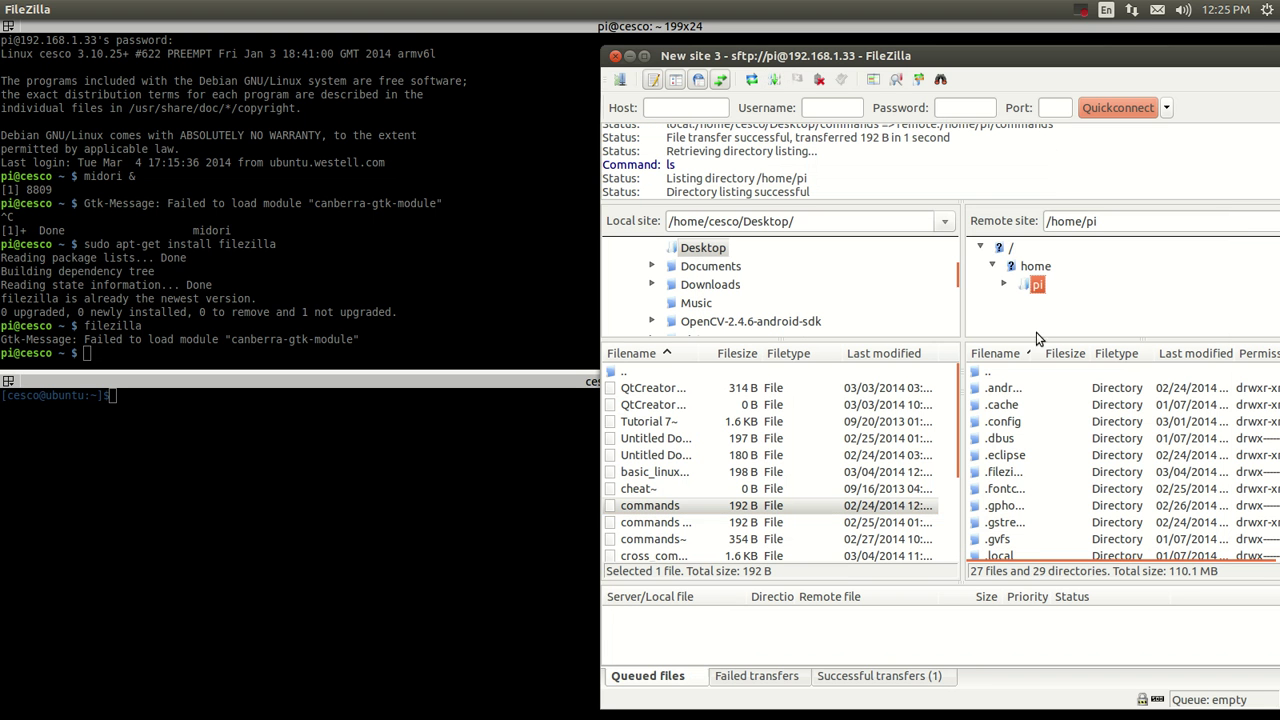
{"action": "scroll", "coordinate": [1003, 541], "scroll_direction": "down", "scroll_amount": 9}
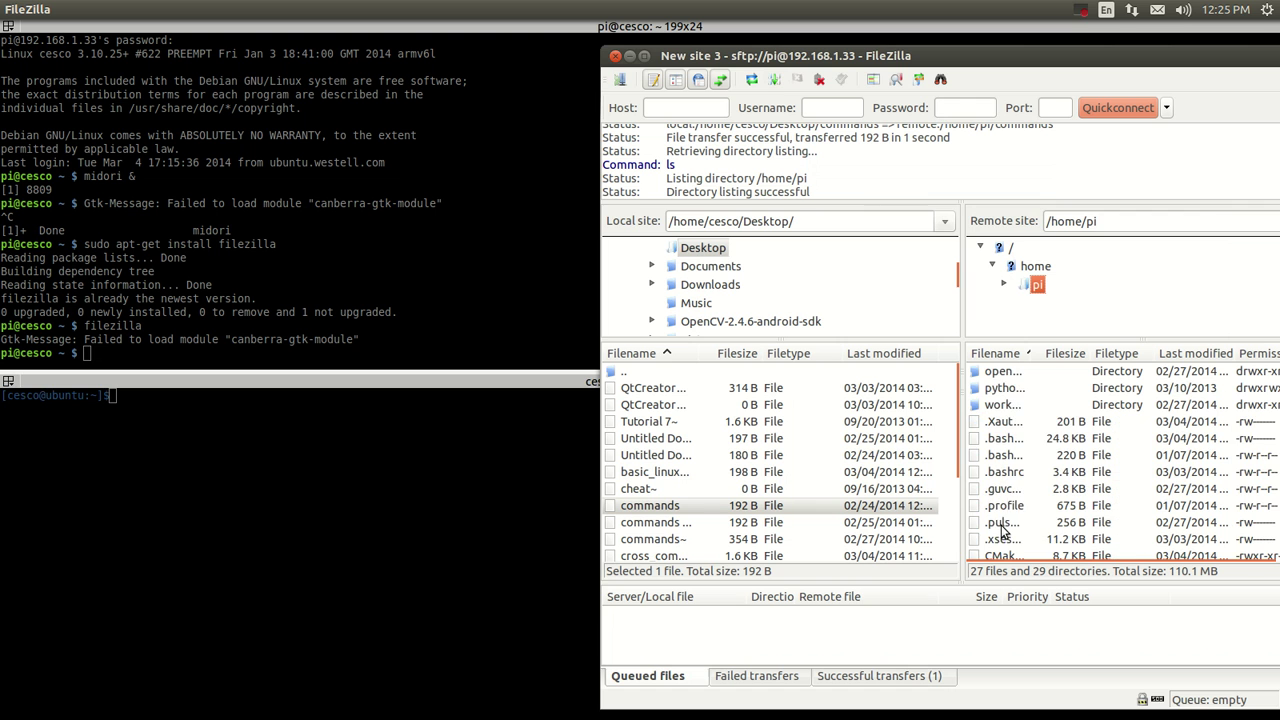
{"action": "scroll", "coordinate": [1015, 432], "scroll_direction": "up", "scroll_amount": 1}
{"action": "scroll", "coordinate": [1012, 435], "scroll_direction": "down", "scroll_amount": 4}
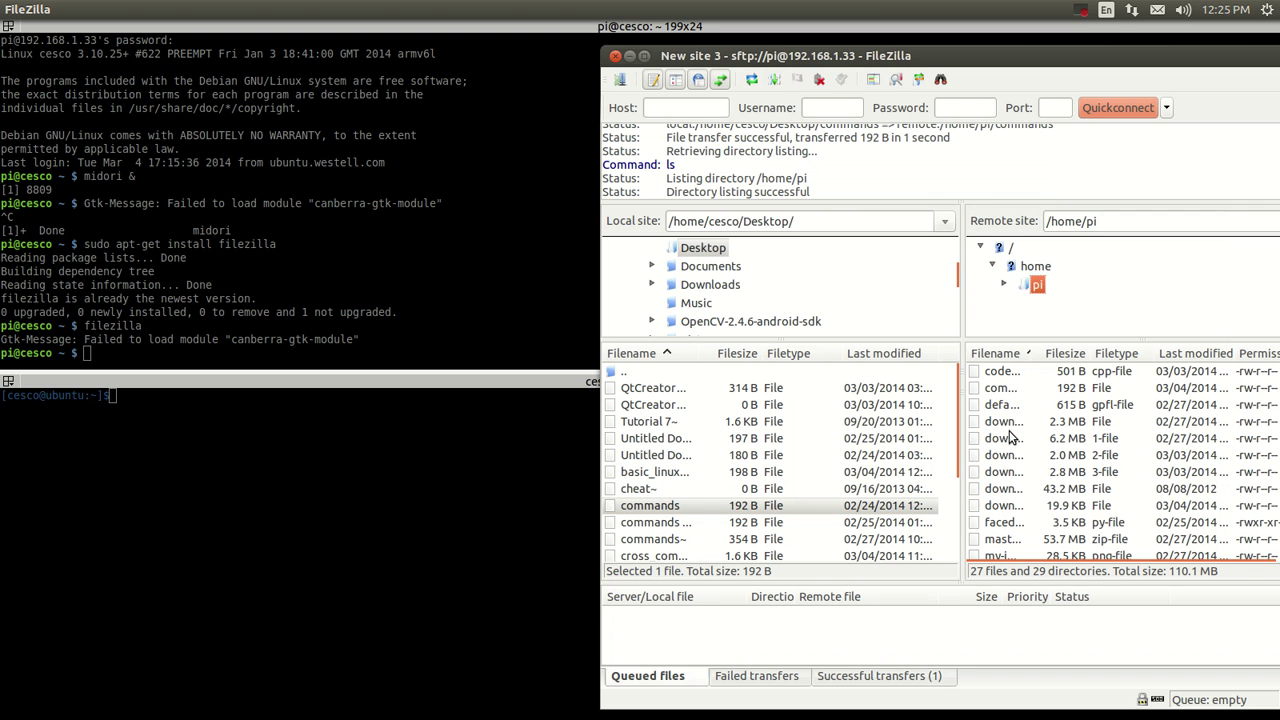
{"action": "left_click", "coordinate": [1008, 390]}
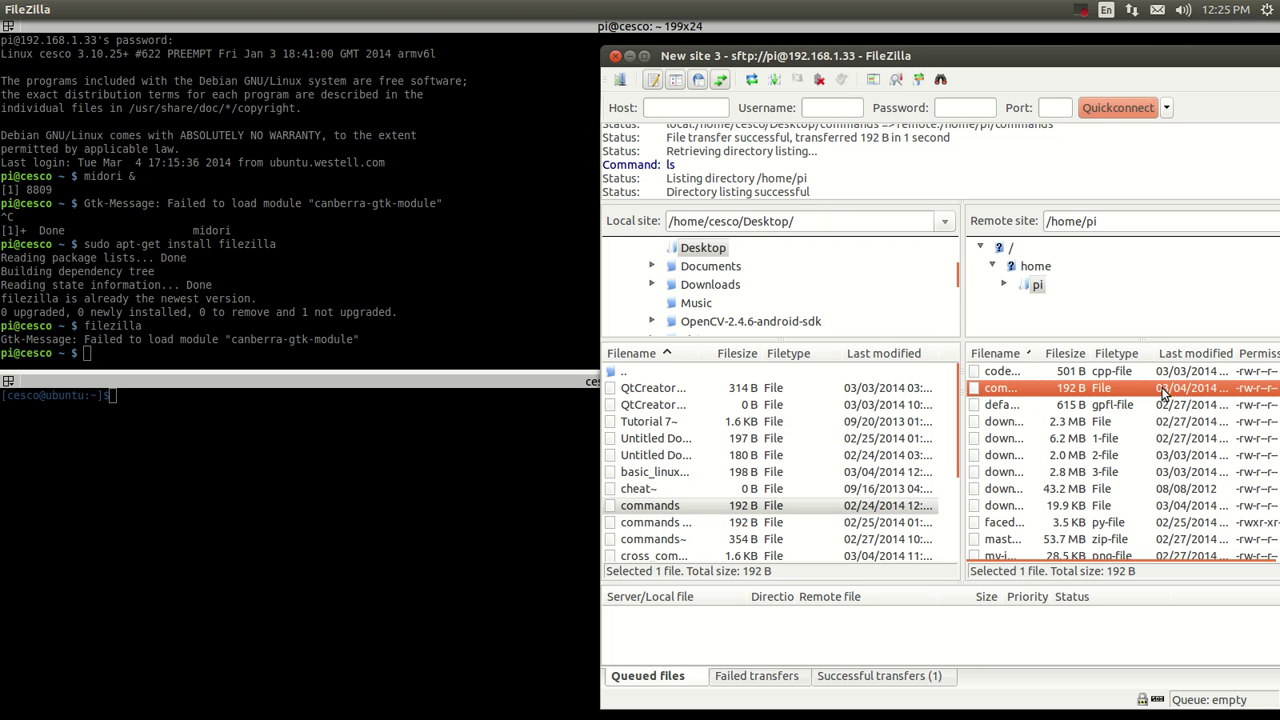
{"action": "right_click", "coordinate": [1003, 393]}
{"action": "left_click", "coordinate": [1030, 440]}
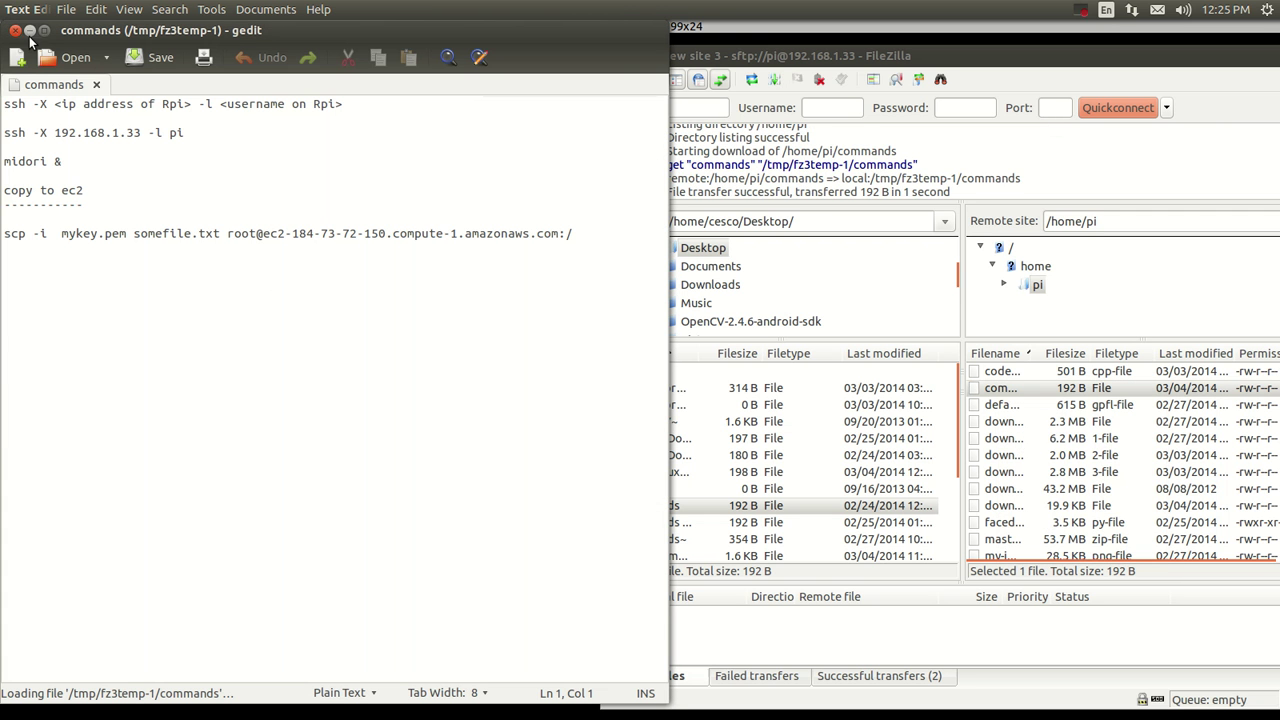
{"action": "left_click", "coordinate": [13, 32]}
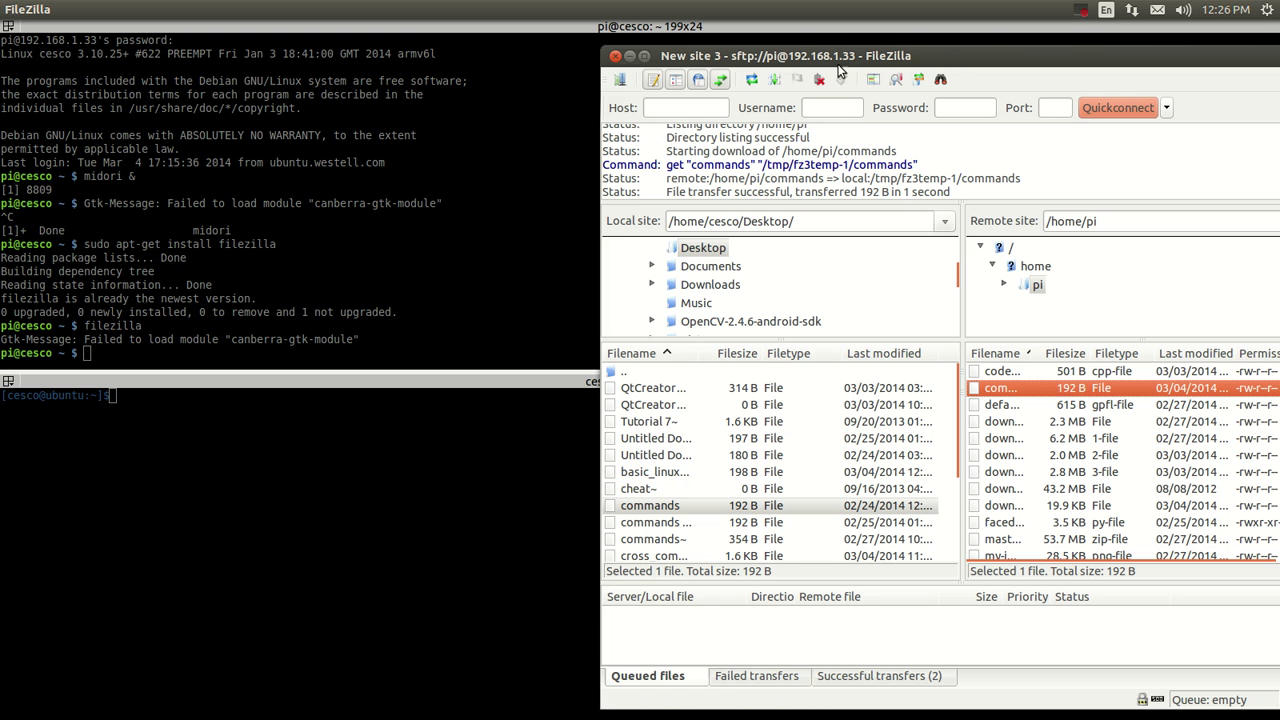
{"action": "left_click_drag", "start_coordinate": [938, 65], "coordinate": [876, 68]}
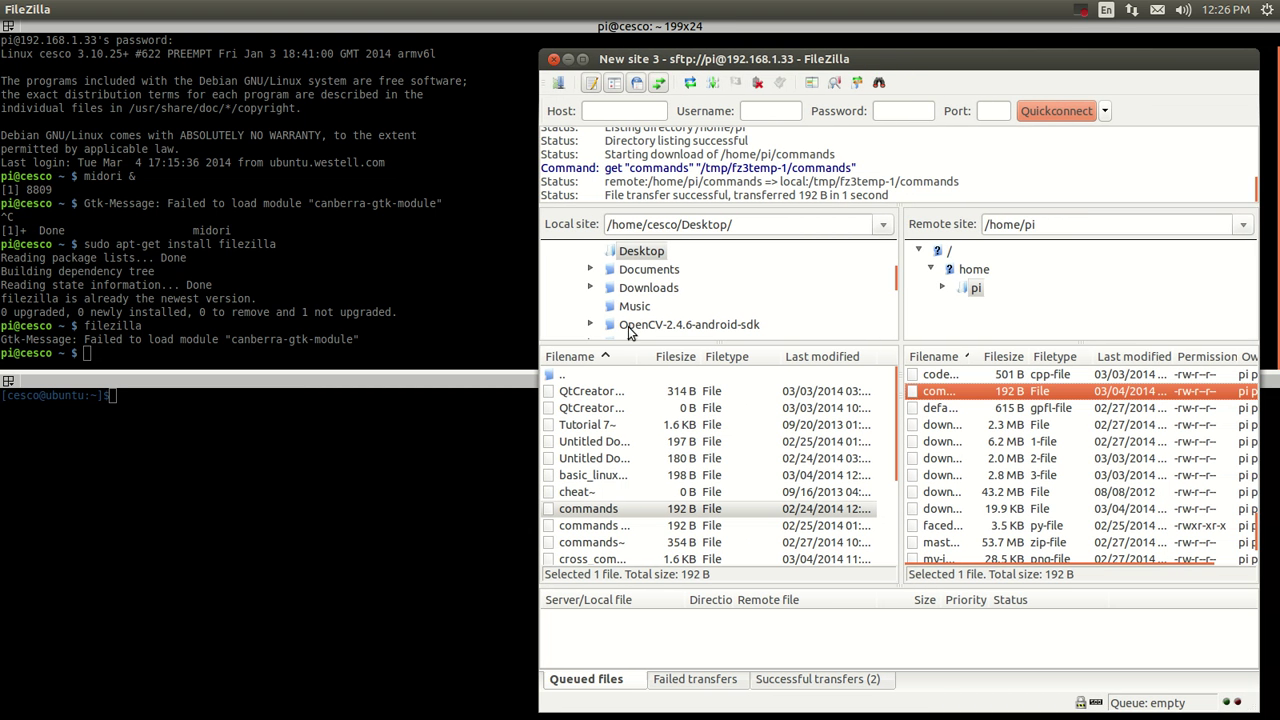
Quit FileZilla, confirming with Yes, and bring the terminal windows back to the front.
{"action": "left_click", "coordinate": [554, 62]}
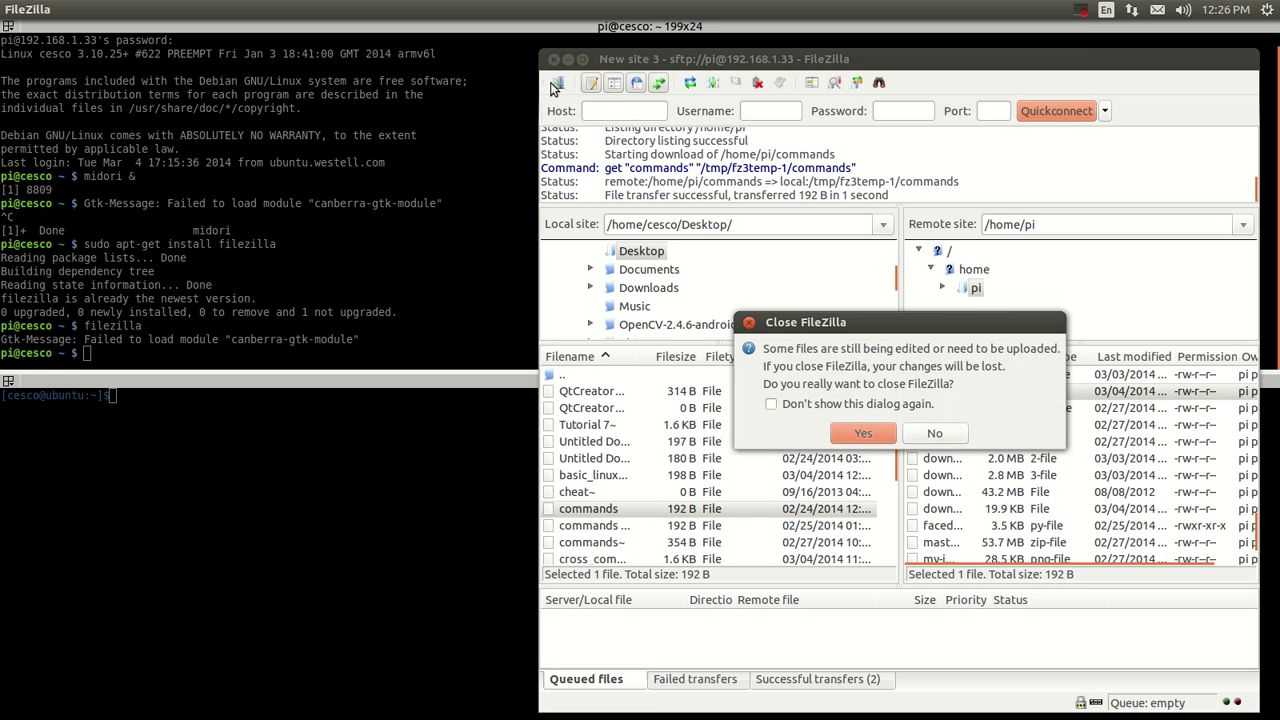
{"action": "left_click", "coordinate": [854, 435]}
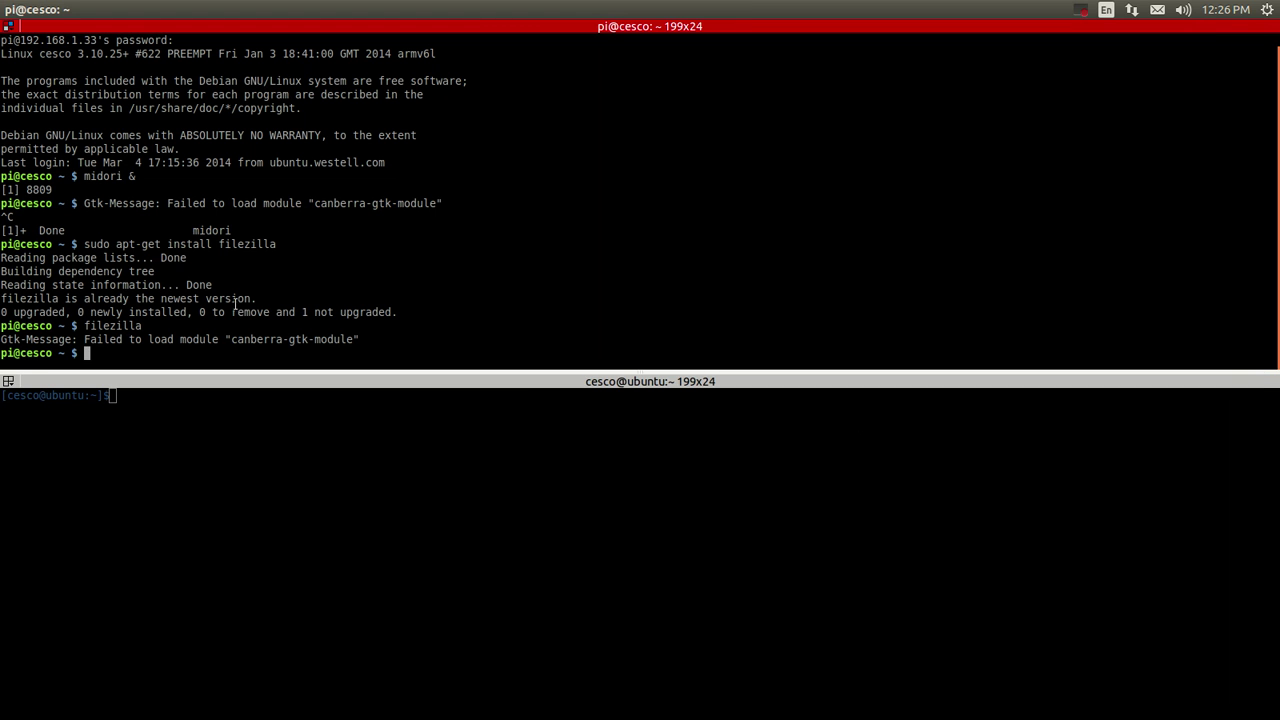
{"action": "mouse_move", "coordinate": [5, 52]}
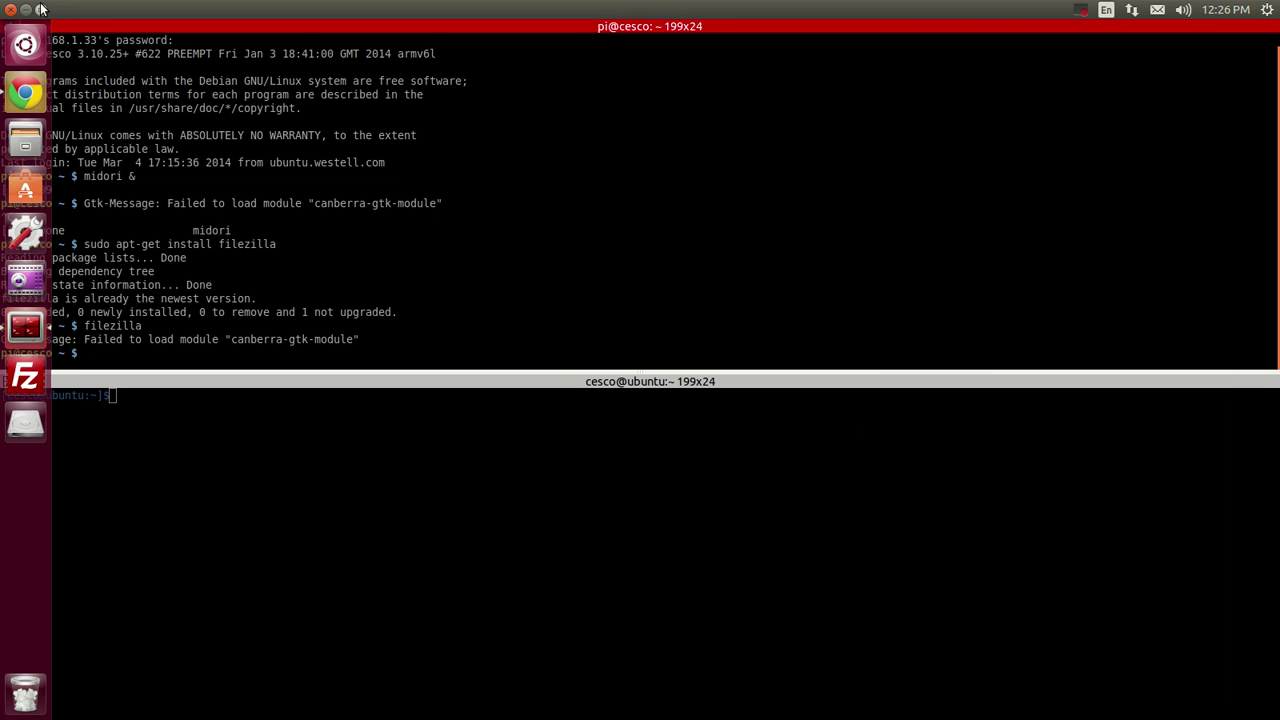
{"action": "left_click", "coordinate": [26, 10]}
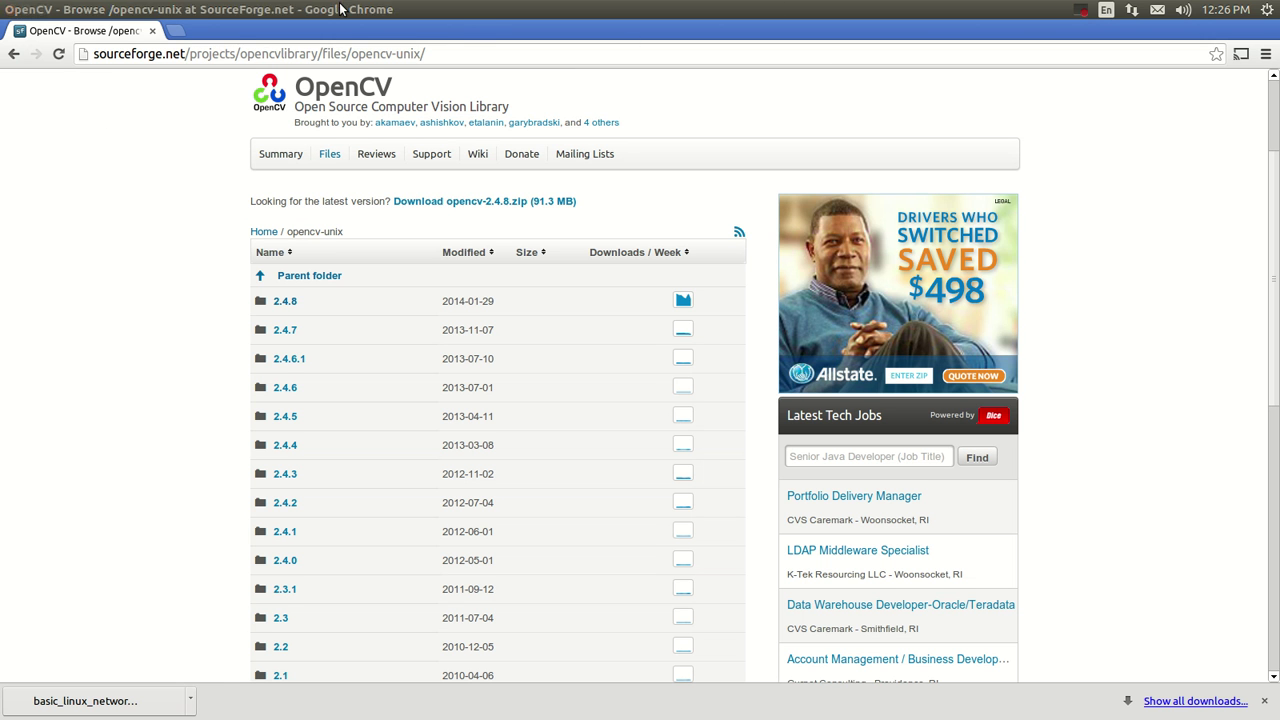
{"action": "mouse_move", "coordinate": [3, 12]}
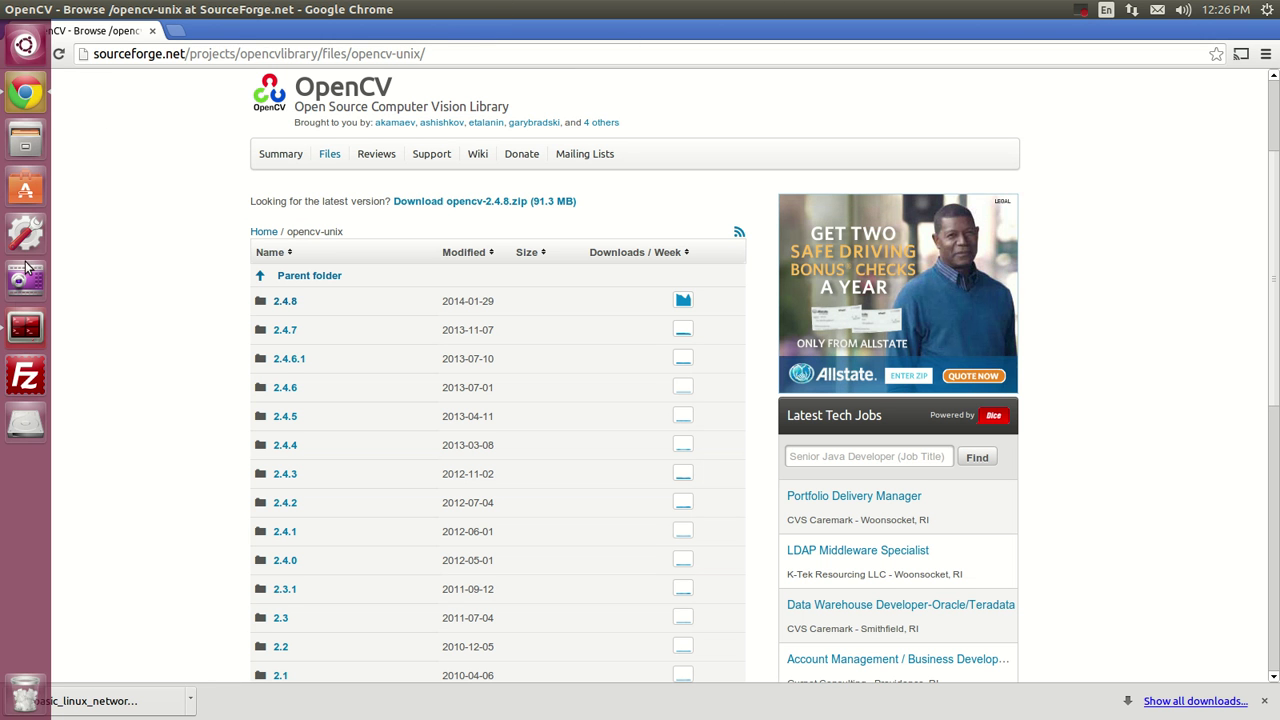
{"action": "left_click", "coordinate": [25, 325]}
Start a 'wget' command line in the lower local terminal.
{"action": "left_click", "coordinate": [154, 419]}
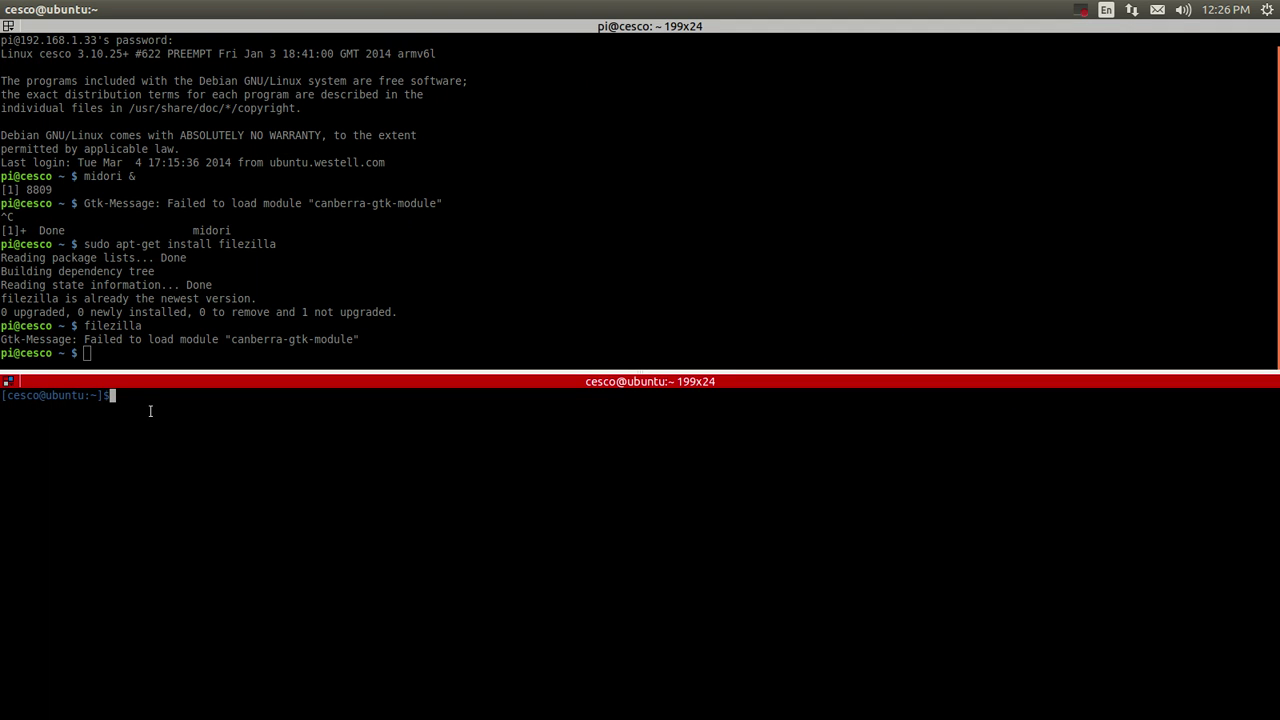
{"action": "type", "text": "w"}
{"action": "type", "text": "gwe"}
{"action": "type", "text": "e"}
{"action": "key", "text": "BackSpace"}
{"action": "key", "text": "BackSpace"}
{"action": "type", "text": "et"}
Start downloading opencv-2.4.8.zip from the 2.4.8 folder, then cancel Chrome's download of it.
{"action": "mouse_move", "coordinate": [5, 10]}
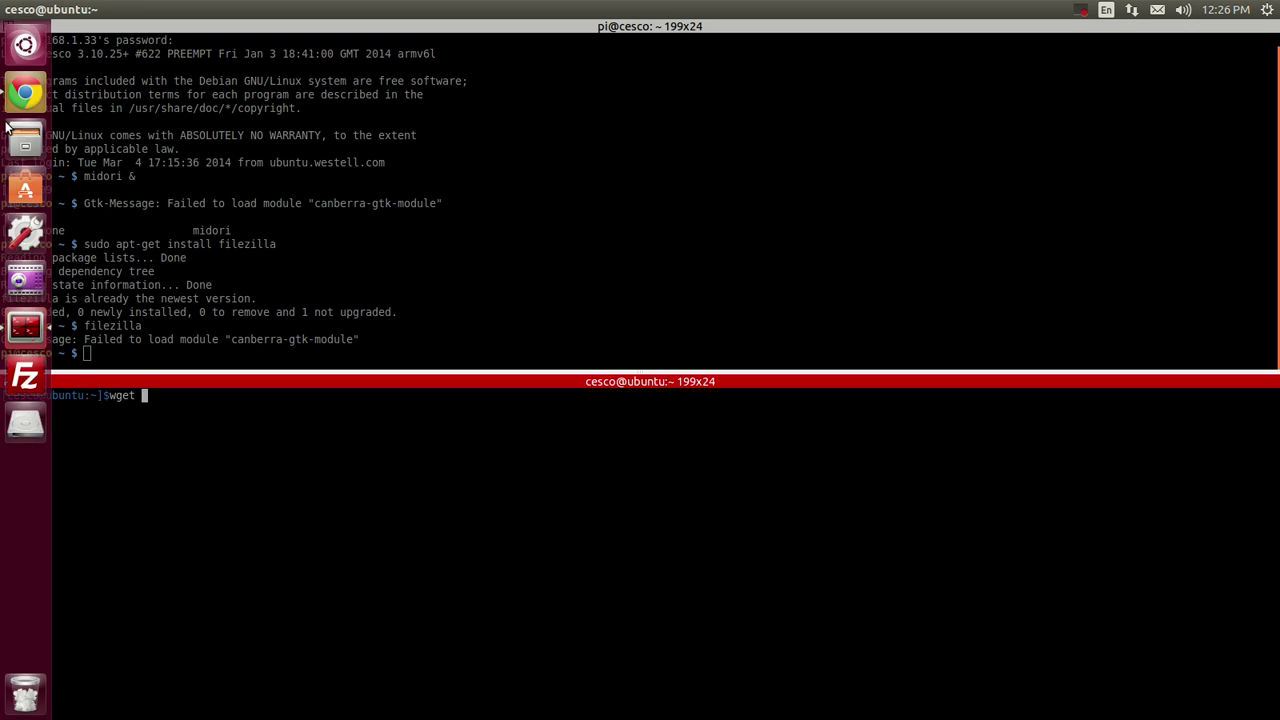
{"action": "left_click", "coordinate": [26, 95]}
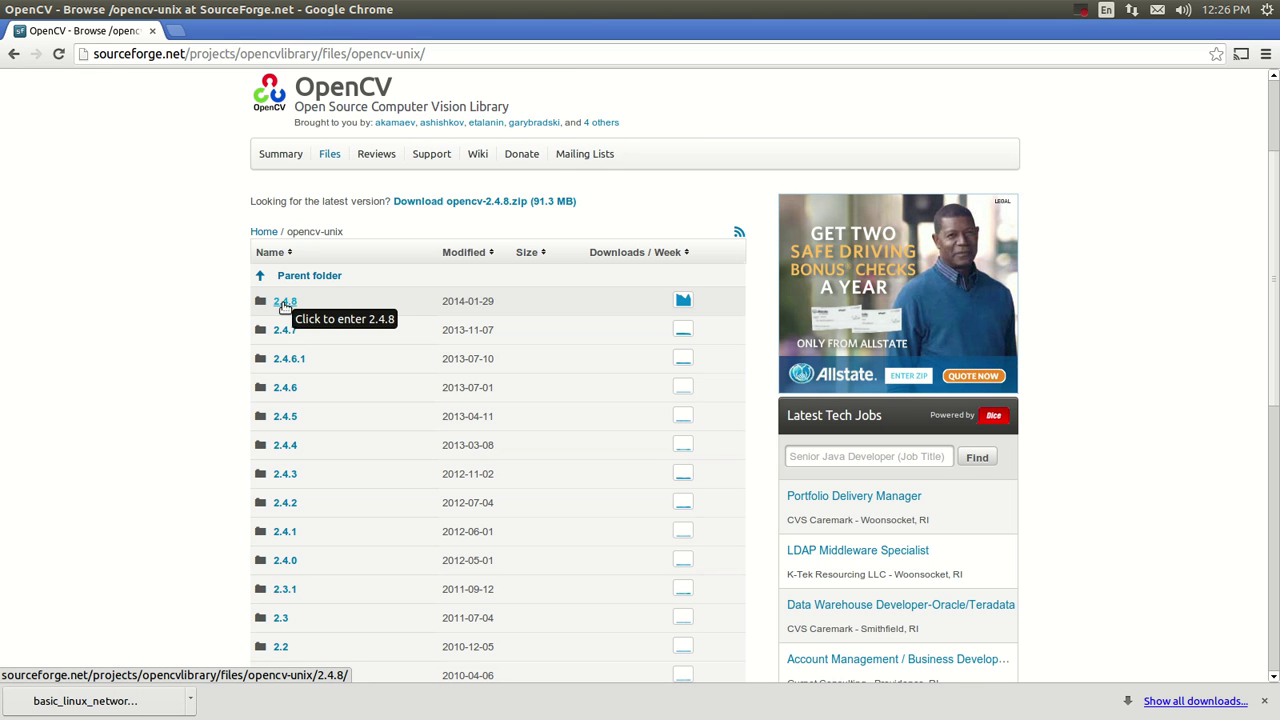
{"action": "left_click", "coordinate": [286, 304]}
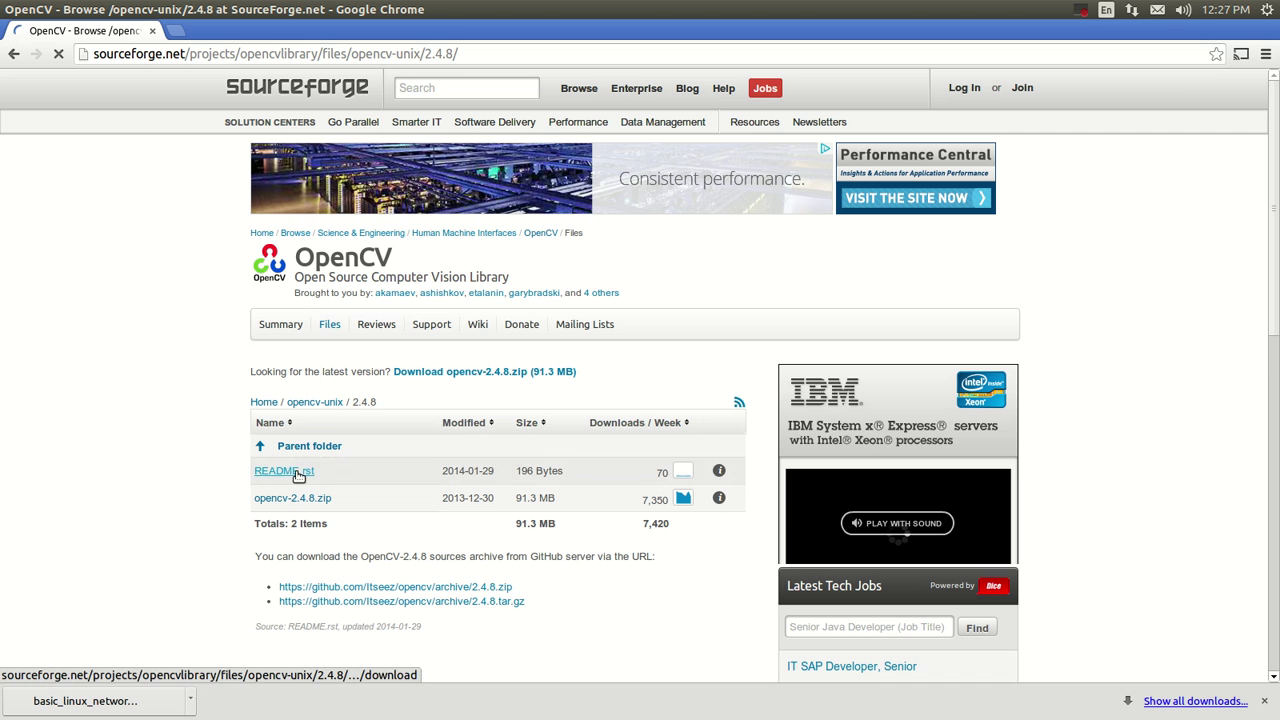
{"action": "left_click", "coordinate": [299, 500]}
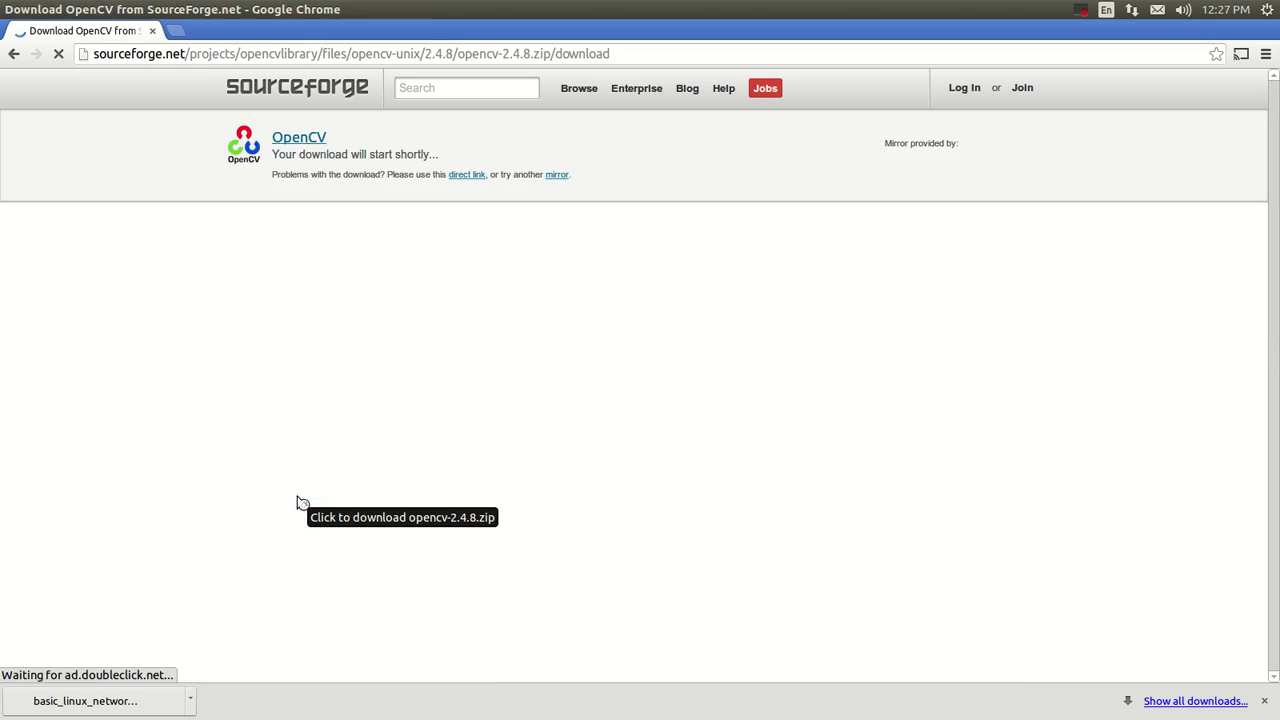
{"action": "right_click", "coordinate": [83, 700]}
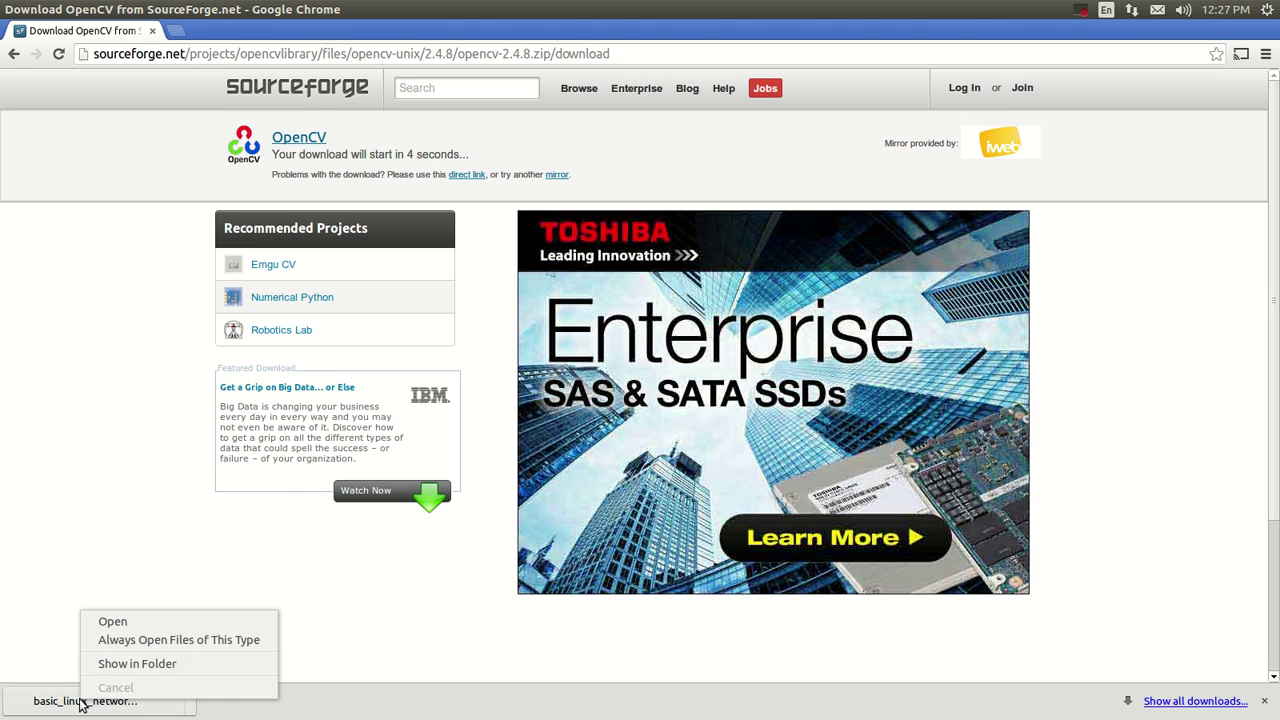
{"action": "left_click", "coordinate": [48, 707]}
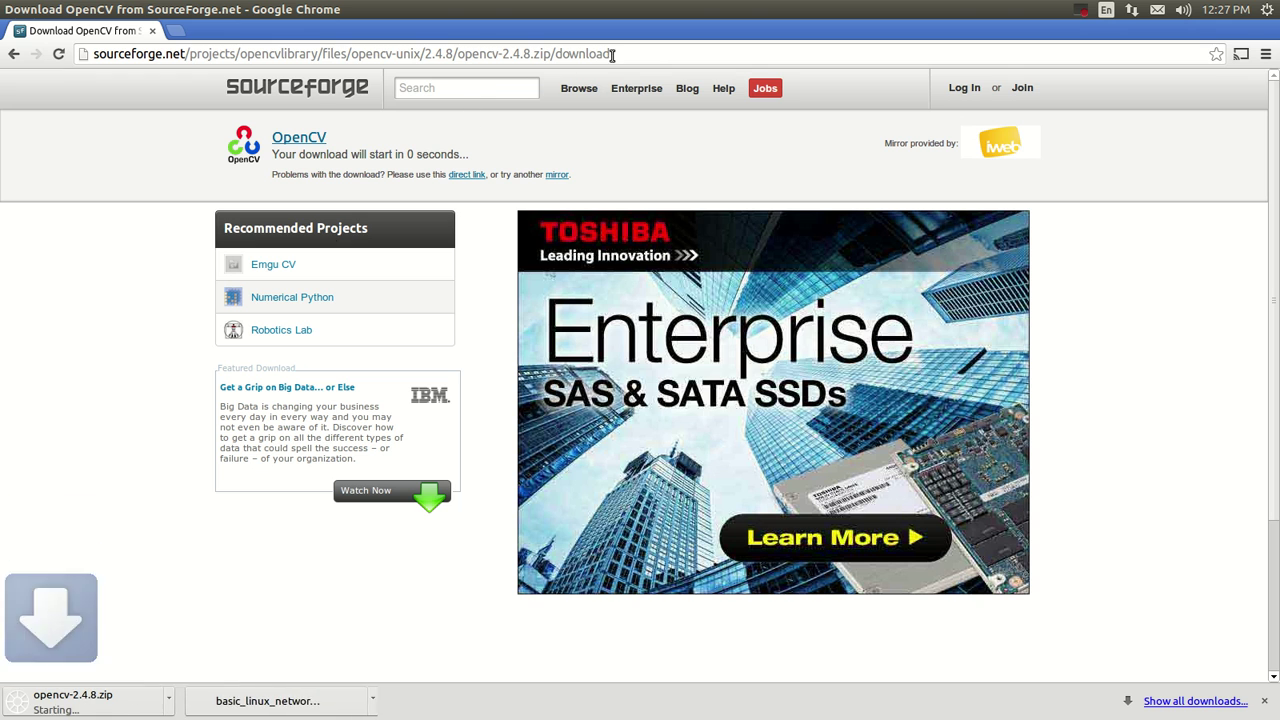
{"action": "right_click", "coordinate": [100, 710]}
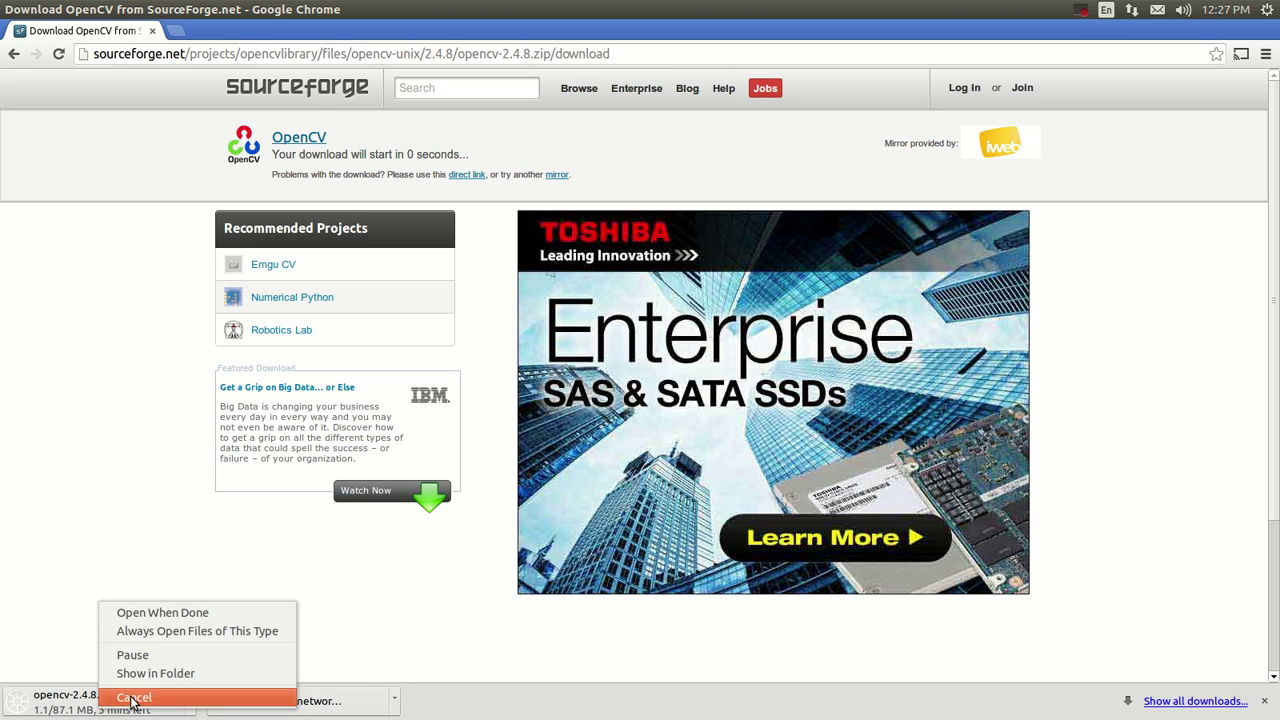
{"action": "left_click", "coordinate": [128, 697]}
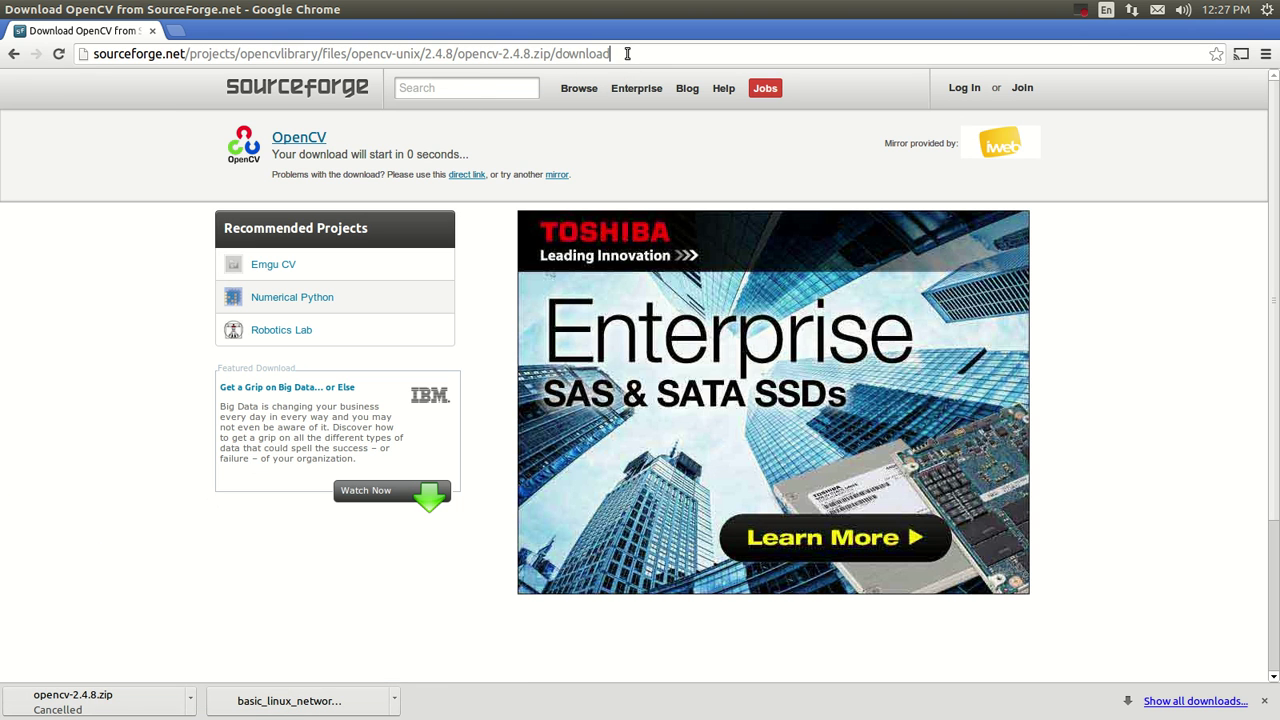
Copy the opencv-2.4.8.zip download page address from the URL bar.
{"action": "left_click_drag", "start_coordinate": [617, 53], "coordinate": [84, 47]}
{"action": "right_click", "coordinate": [125, 54]}
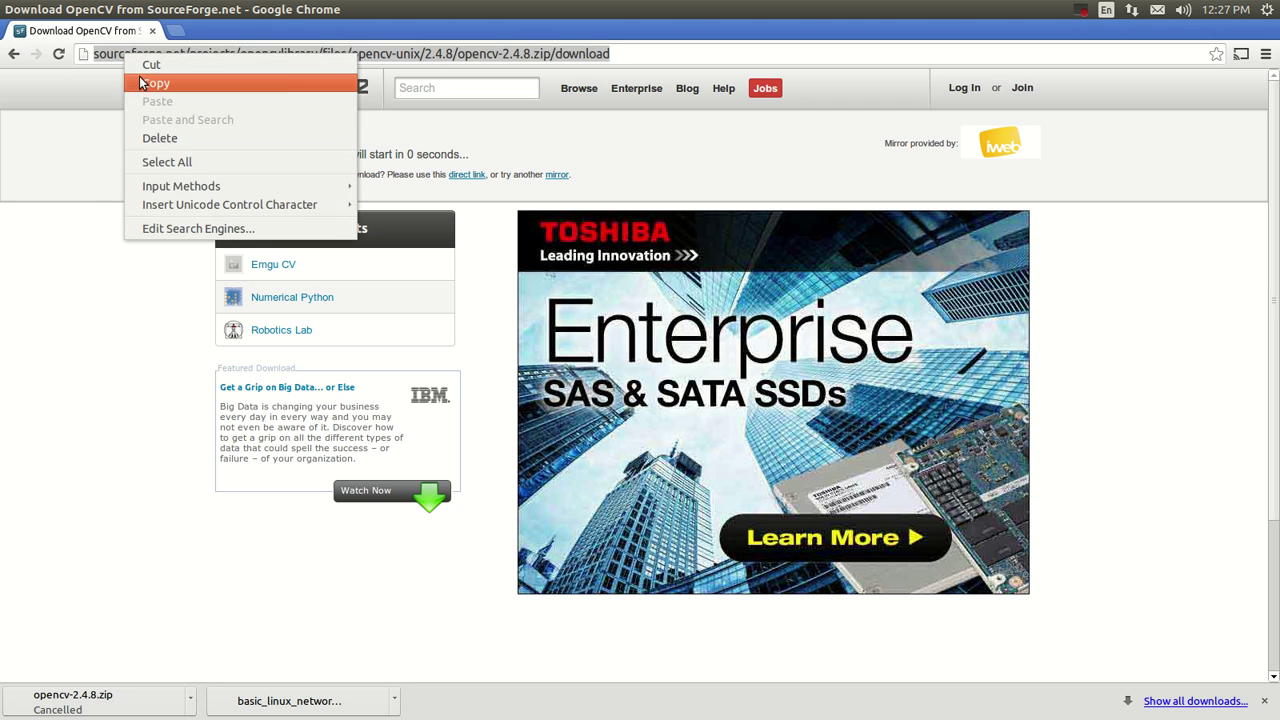
{"action": "left_click", "coordinate": [143, 83]}
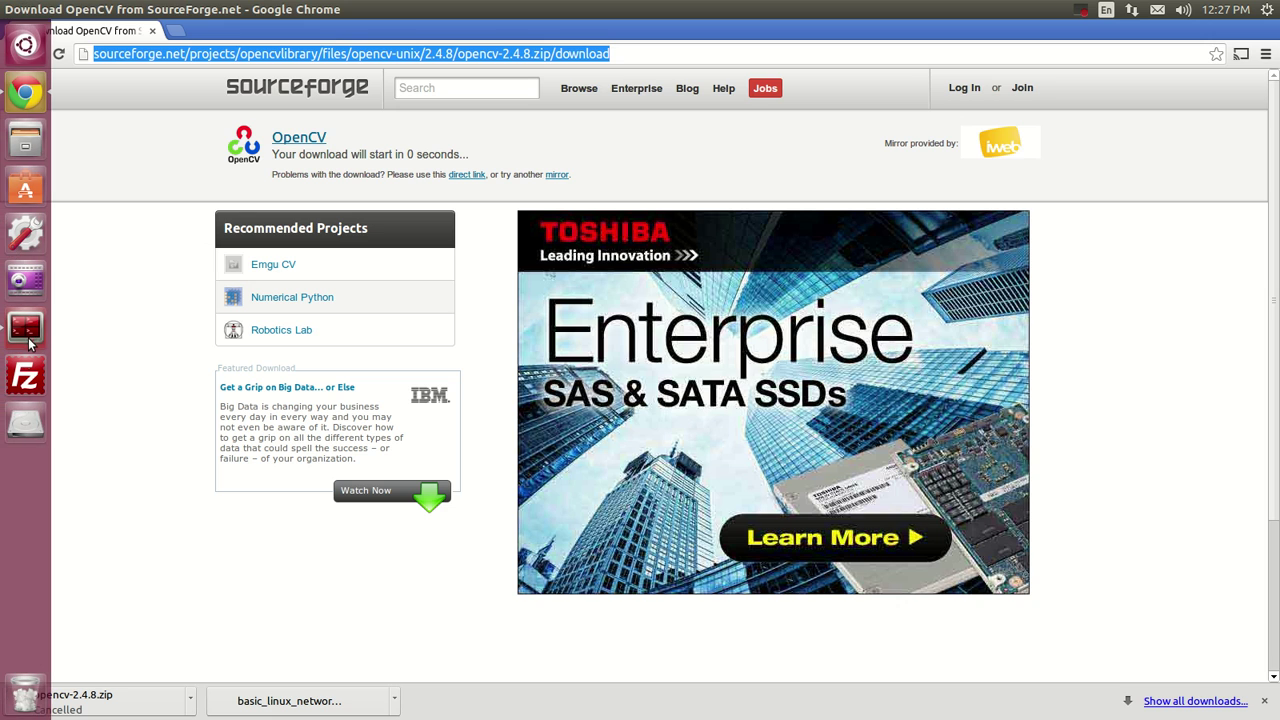
Run wget on the pasted opencv-2.4.8.zip URL locally and stop it at about 5%.
{"action": "left_click", "coordinate": [27, 328]}
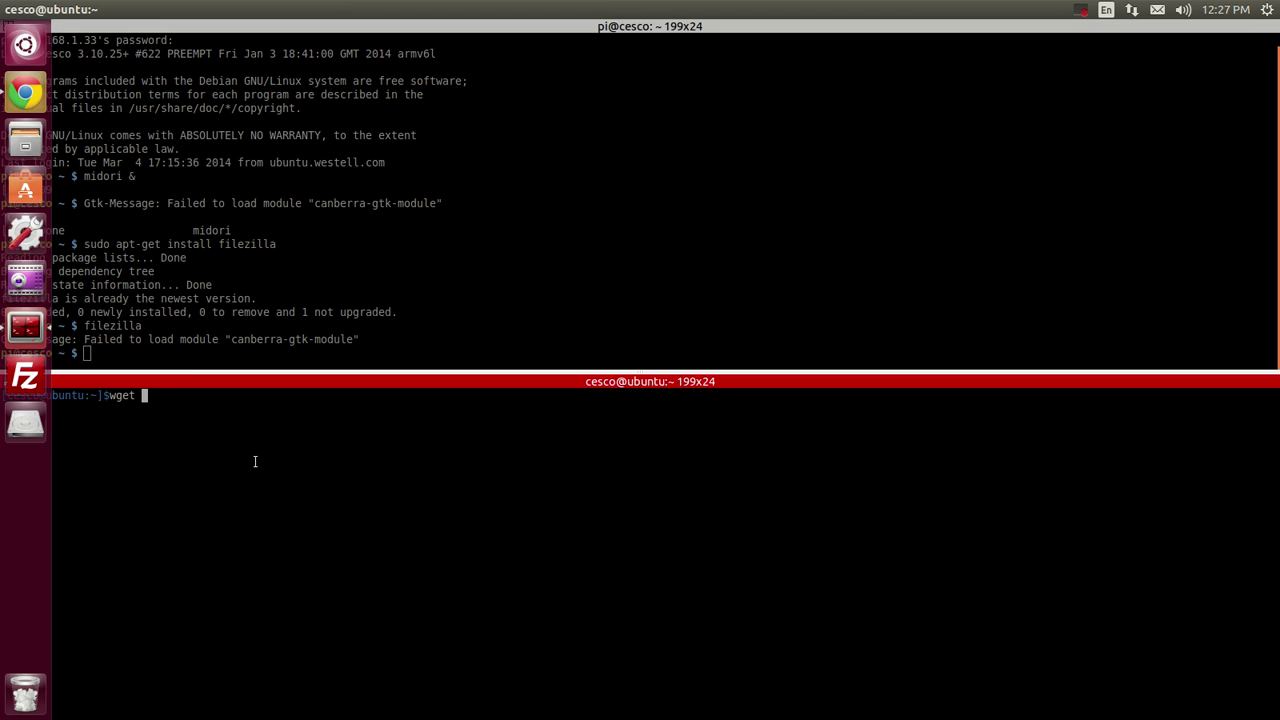
{"action": "right_click", "coordinate": [143, 395]}
{"action": "left_click", "coordinate": [199, 426]}
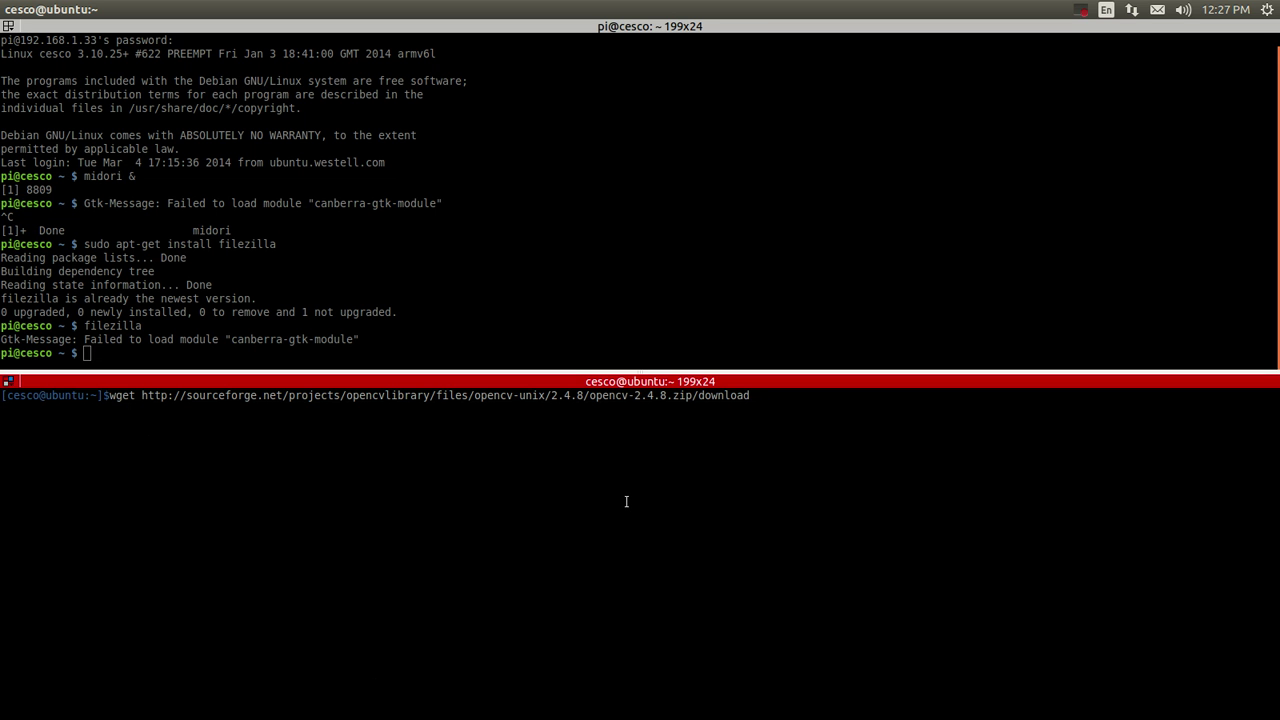
{"action": "key", "text": "Return"}
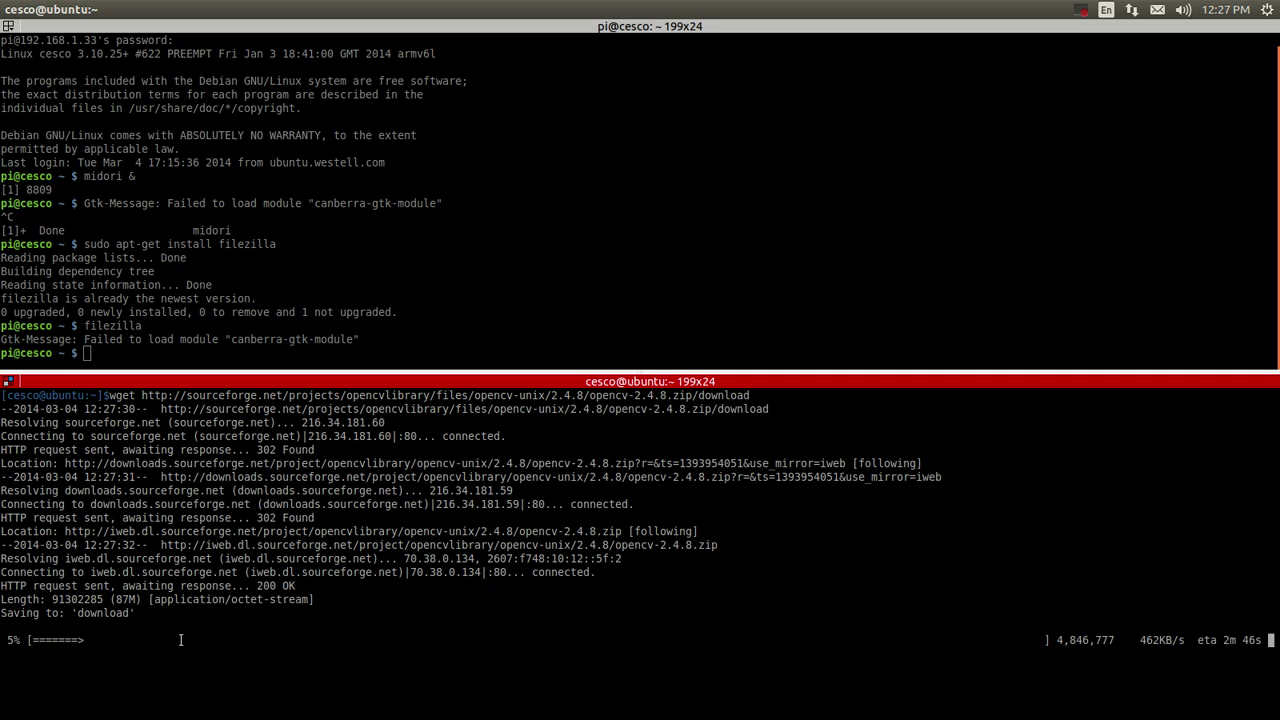
{"action": "key", "text": "ctrl+c"}
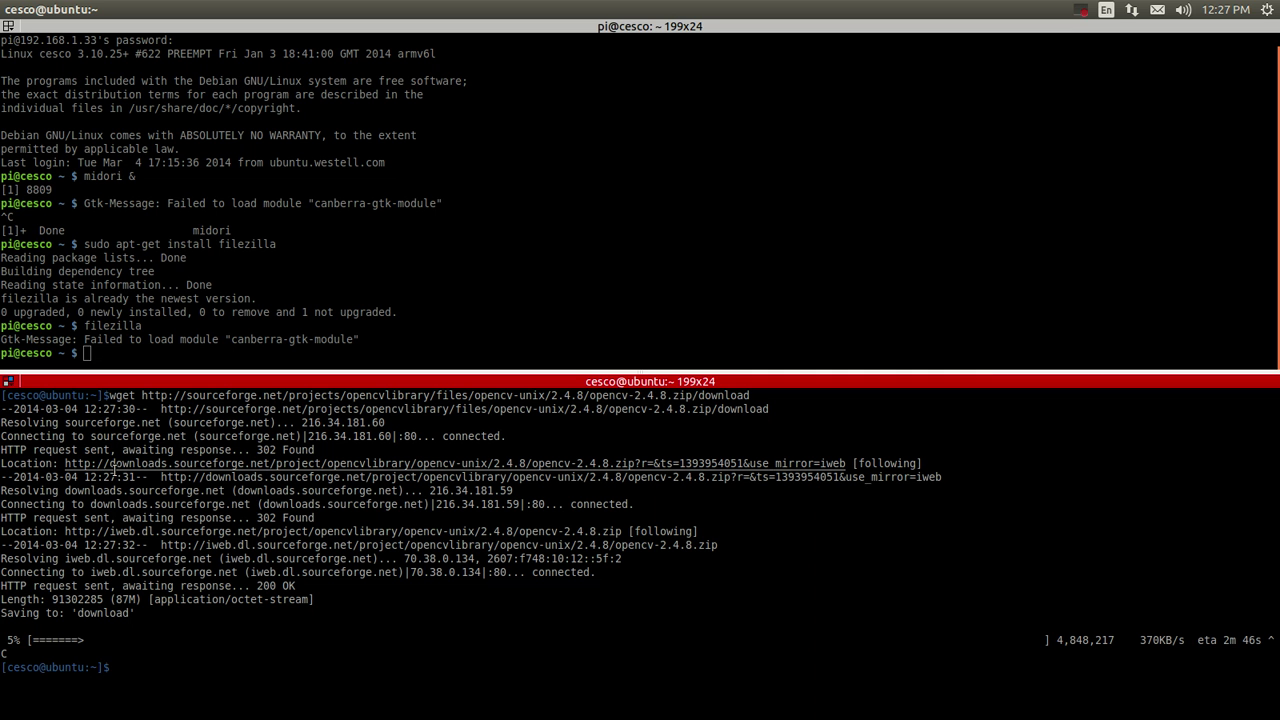
Copy the full wget command and paste it at the Raspberry Pi terminal prompt.
{"action": "left_click_drag", "start_coordinate": [111, 395], "coordinate": [750, 395]}
{"action": "right_click", "coordinate": [750, 395]}
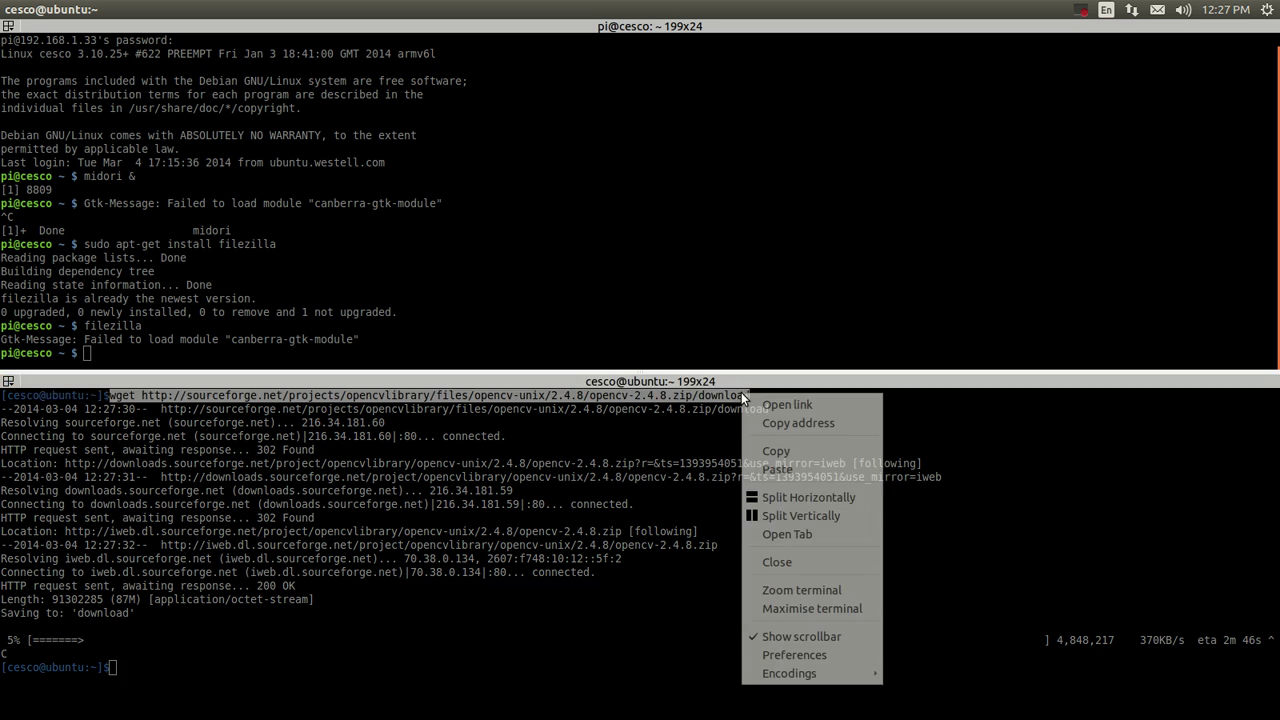
{"action": "left_click", "coordinate": [796, 452]}
{"action": "left_click", "coordinate": [153, 353]}
{"action": "right_click", "coordinate": [153, 353]}
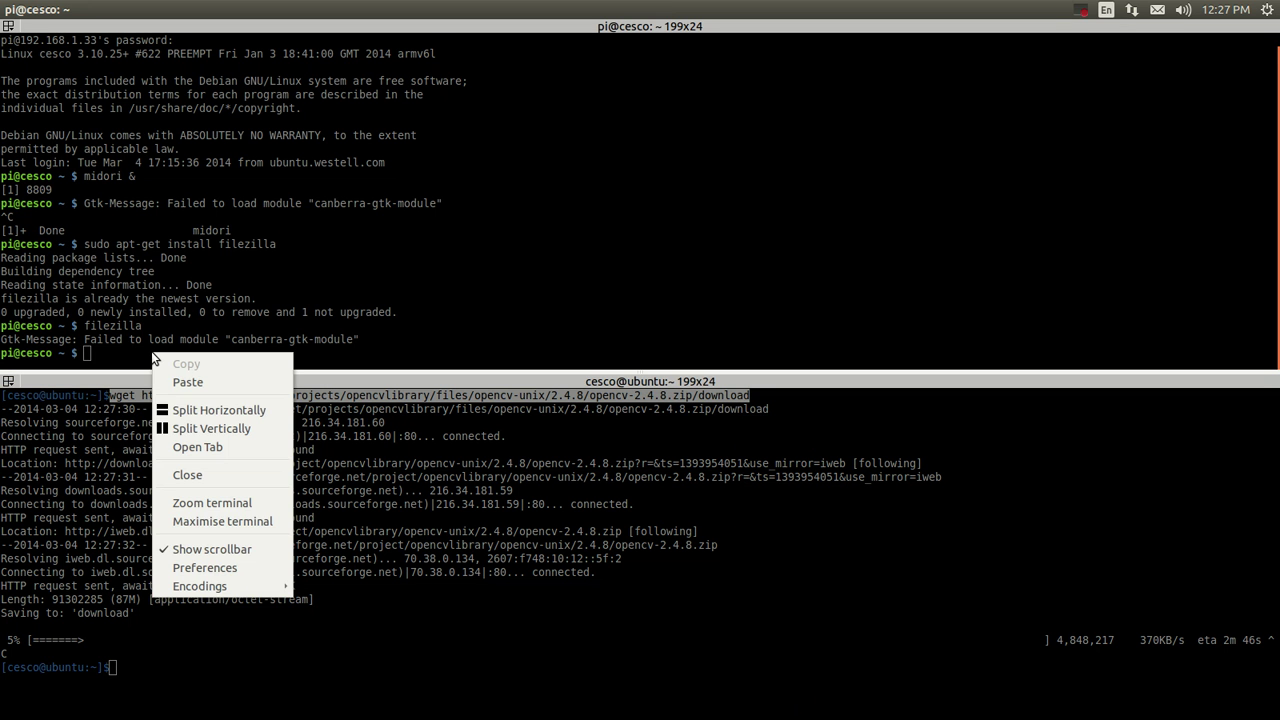
{"action": "left_click", "coordinate": [188, 382]}
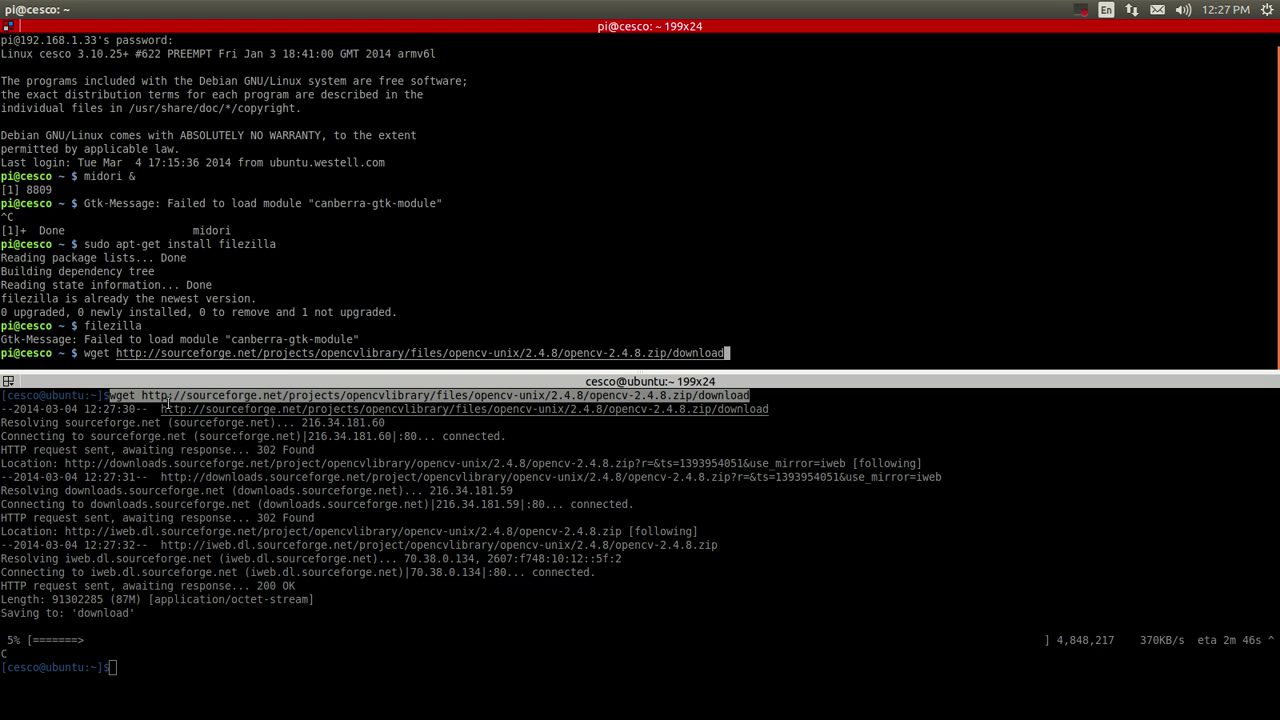
Run the wget download on the Pi, stop it at 3%, and return to Chrome.
{"action": "key", "text": "Return"}
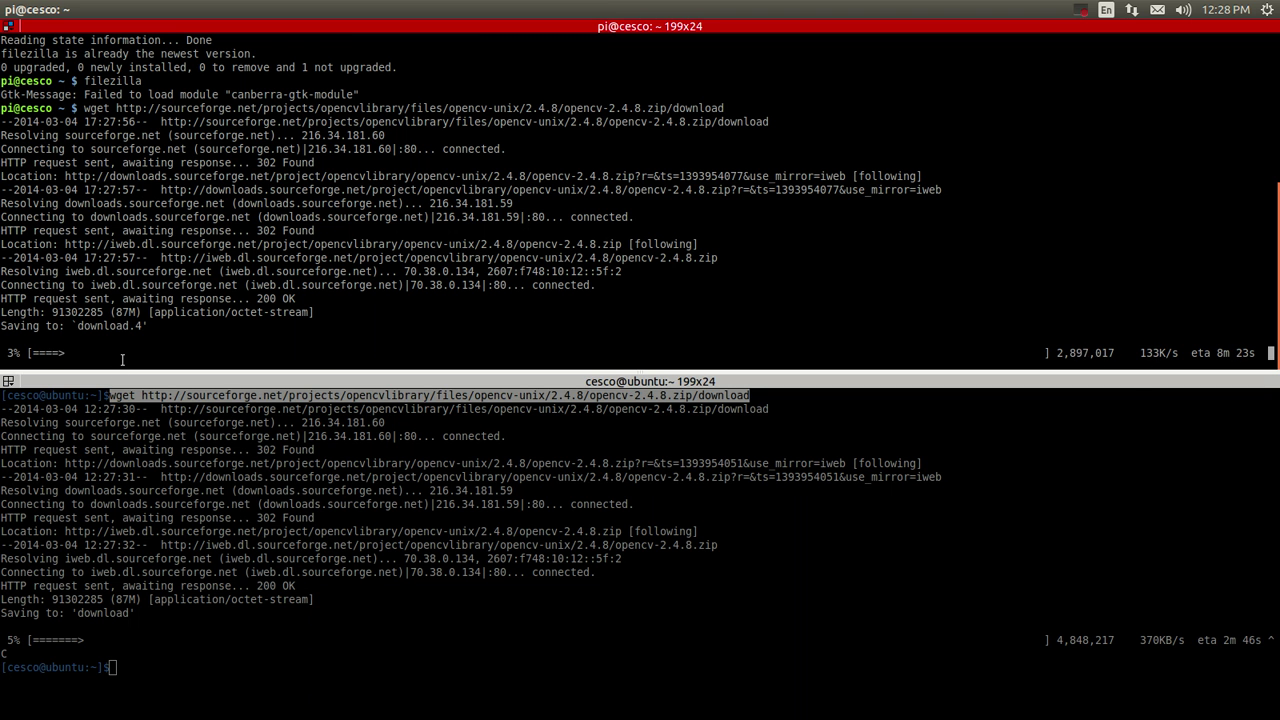
{"action": "key", "text": "ctrl+c"}
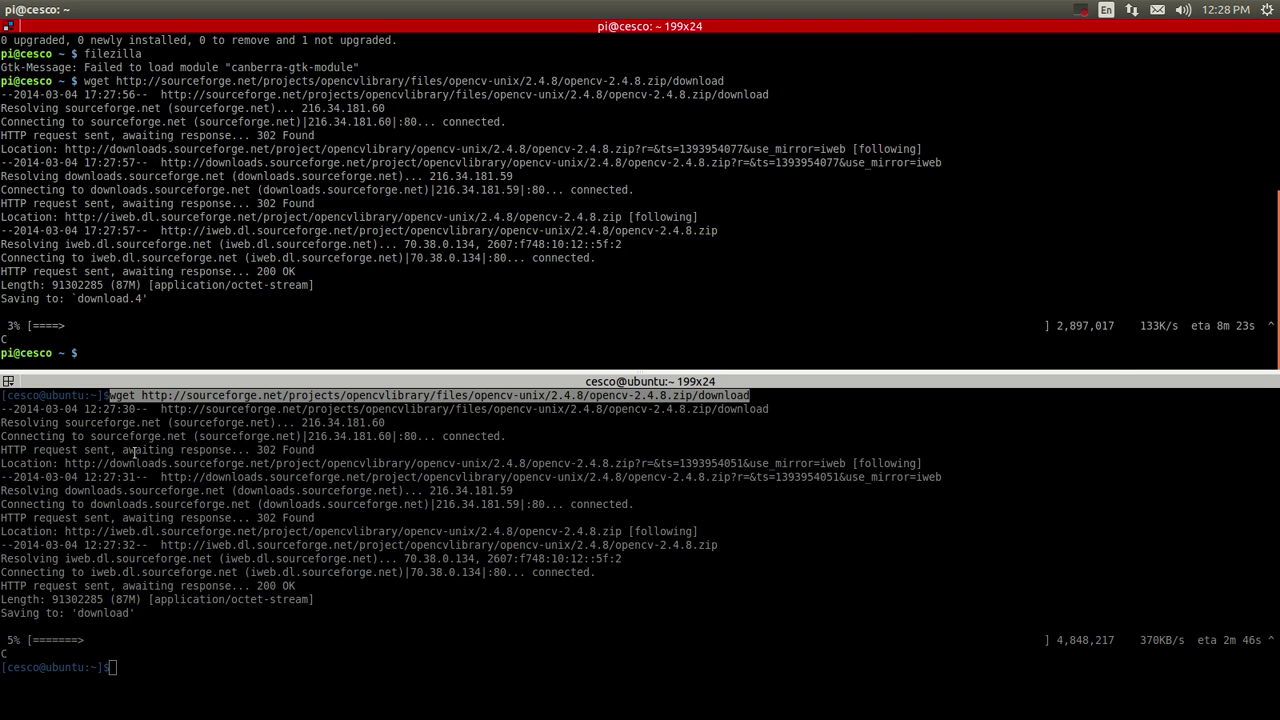
{"action": "mouse_move", "coordinate": [37, 25]}
{"action": "key", "text": "alt+Tab"}
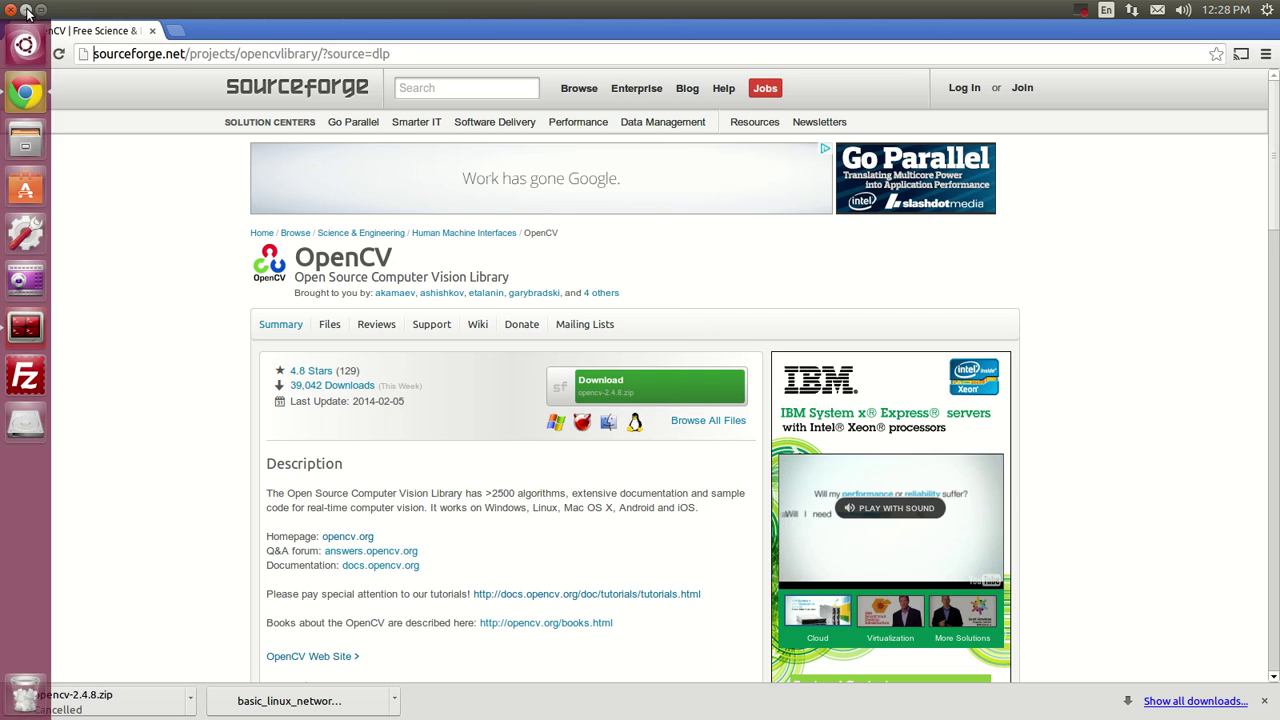
Copy the scp example line from the basic_linux_networking_tutorial notes in gedit, then close gedit.
{"action": "key", "text": "ctrl+super+d"}
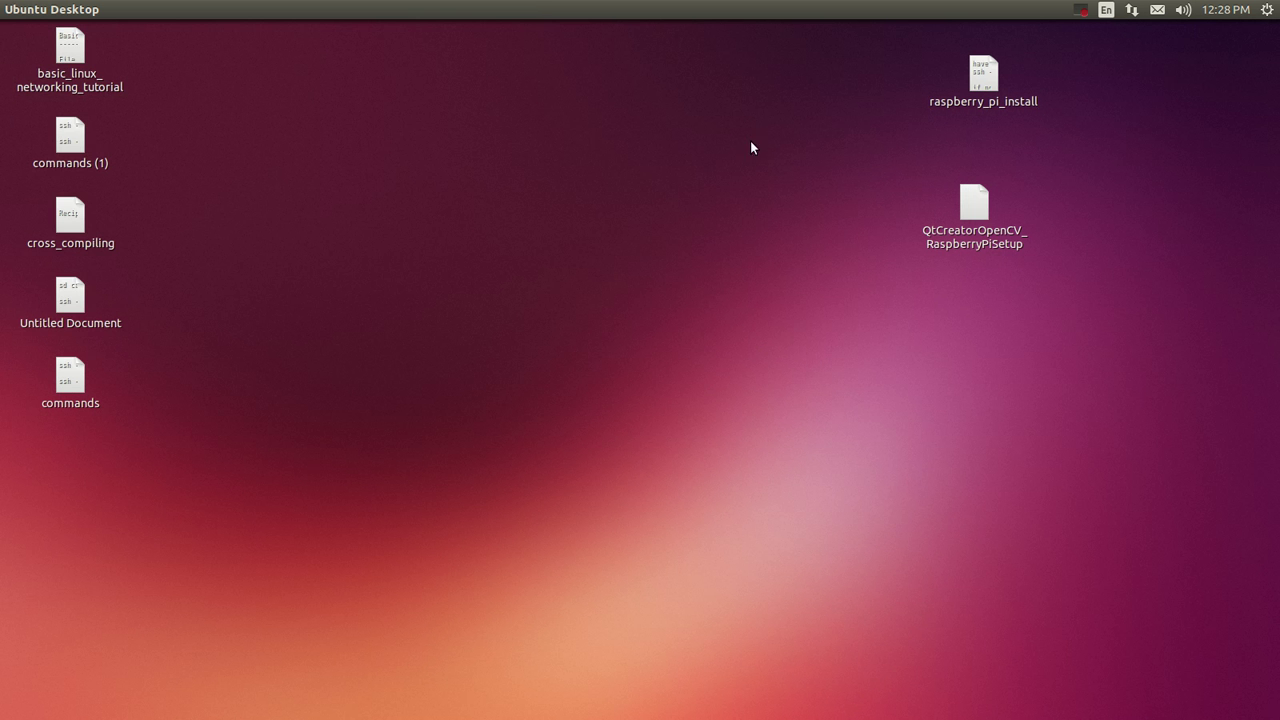
{"action": "left_click", "coordinate": [737, 139]}
{"action": "double_click", "coordinate": [60, 52]}
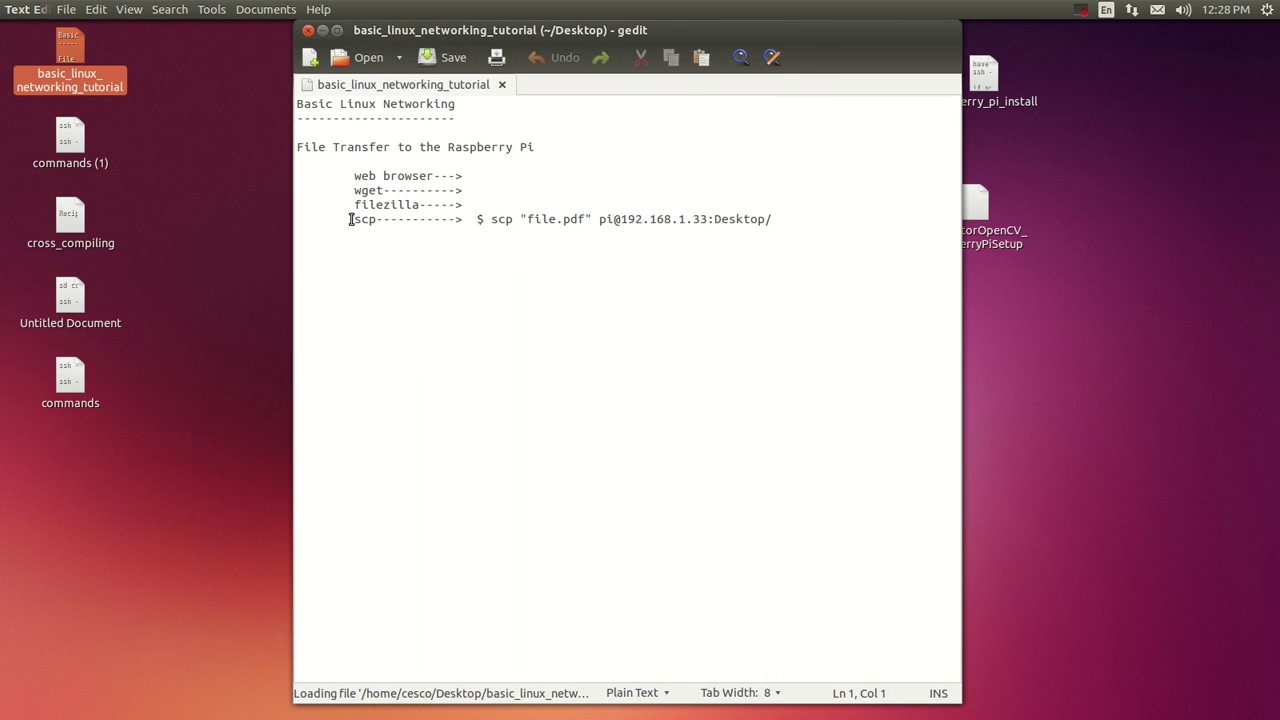
{"action": "left_click_drag", "start_coordinate": [352, 219], "coordinate": [776, 216]}
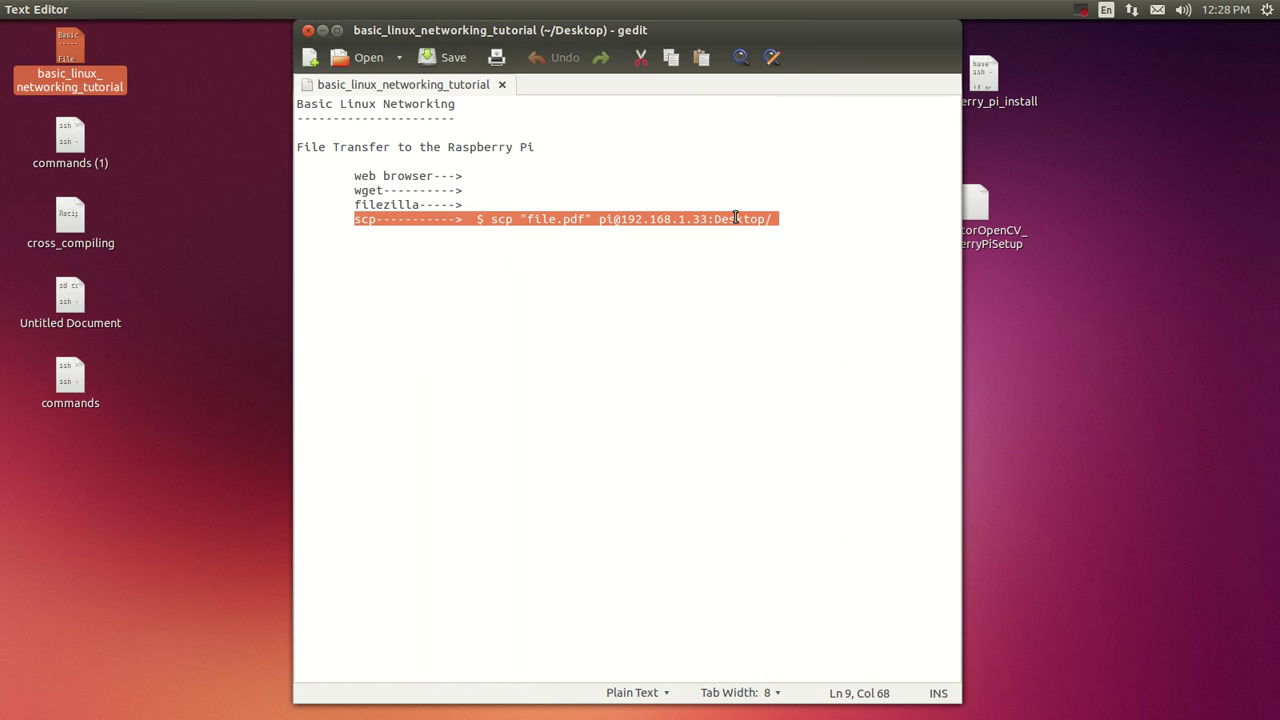
{"action": "right_click", "coordinate": [735, 217]}
{"action": "left_click", "coordinate": [769, 290]}
{"action": "left_click", "coordinate": [308, 30]}
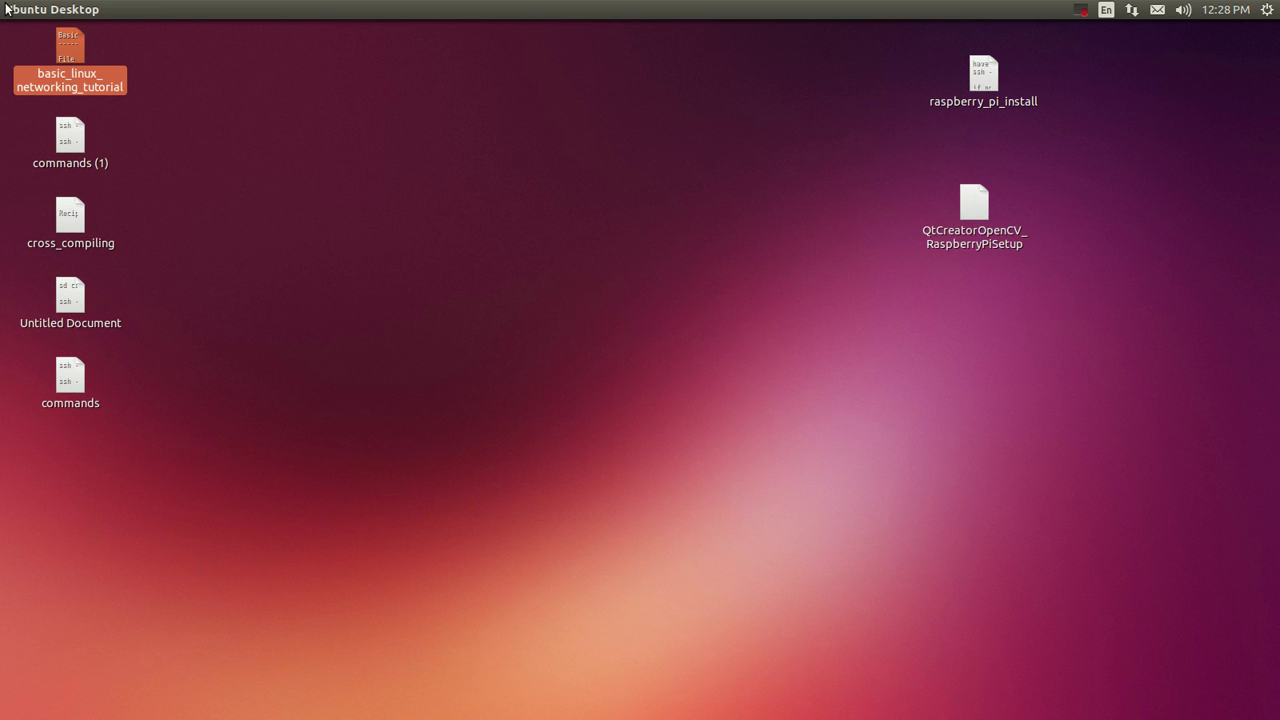
Paste the note line at the local terminal prompt and delete the arrow prefix before scp.
{"action": "mouse_move", "coordinate": [5, 10]}
{"action": "left_click", "coordinate": [22, 326]}
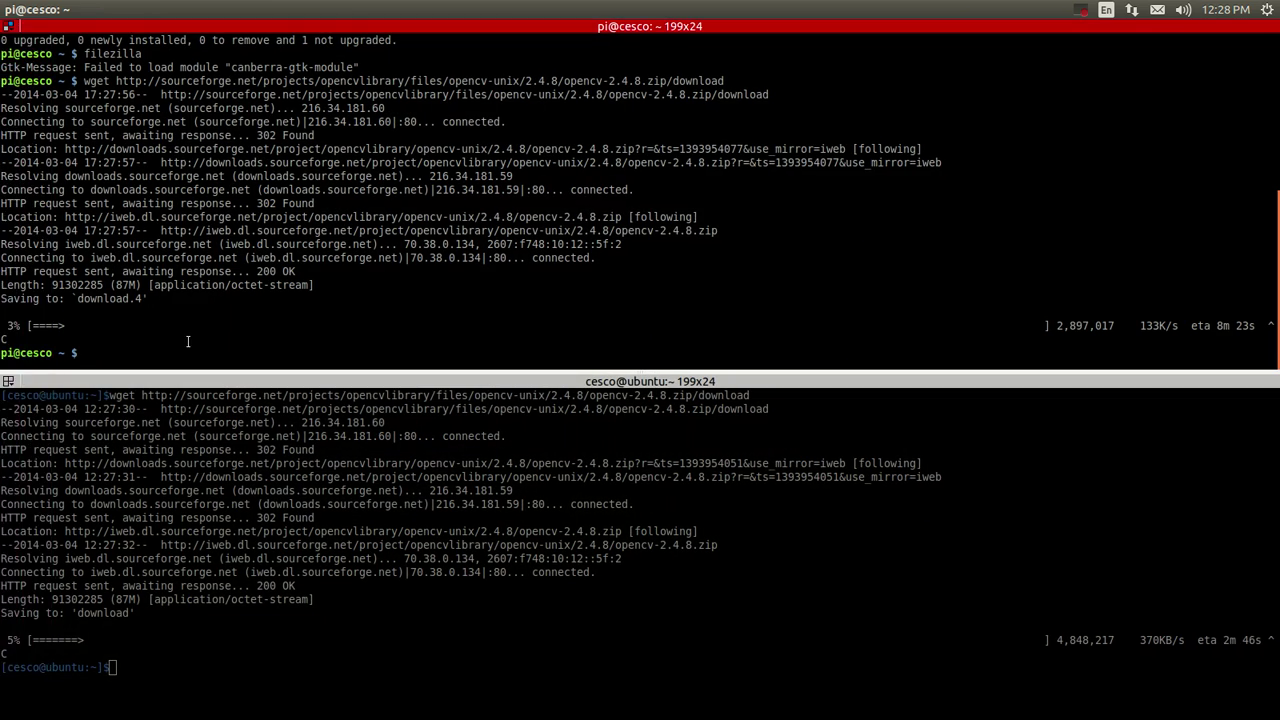
{"action": "left_click", "coordinate": [134, 657]}
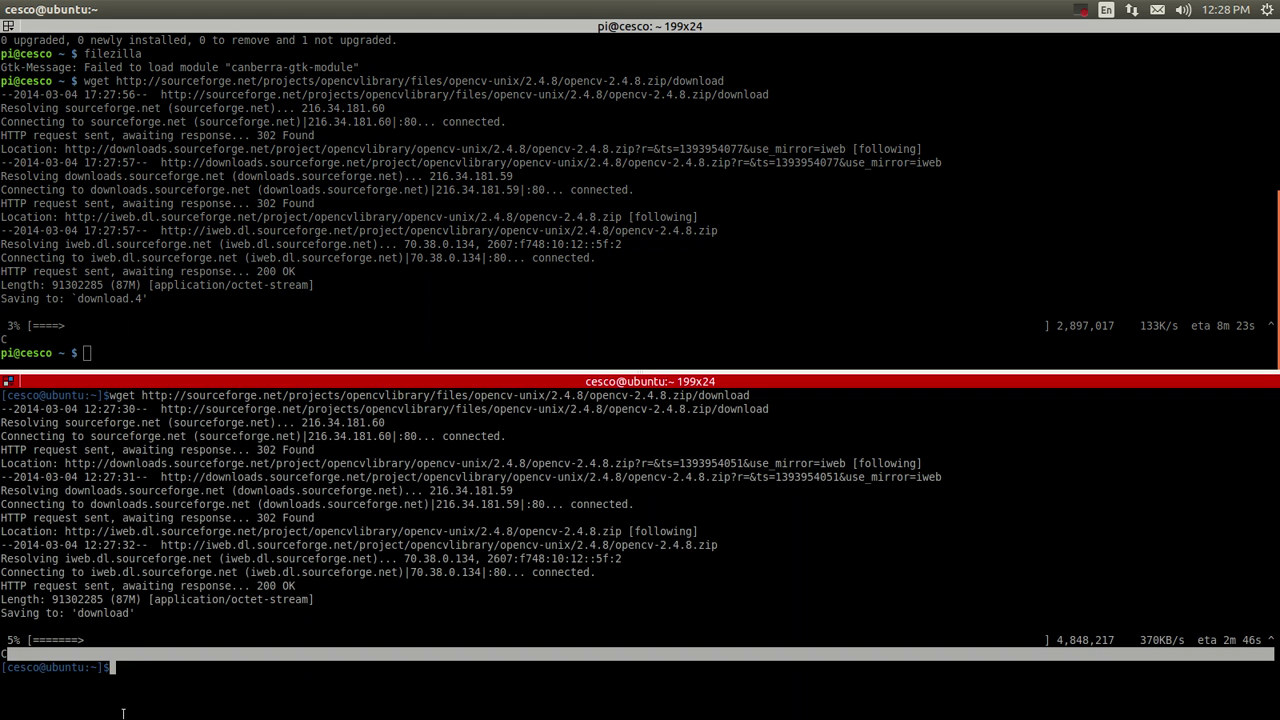
{"action": "right_click", "coordinate": [125, 671]}
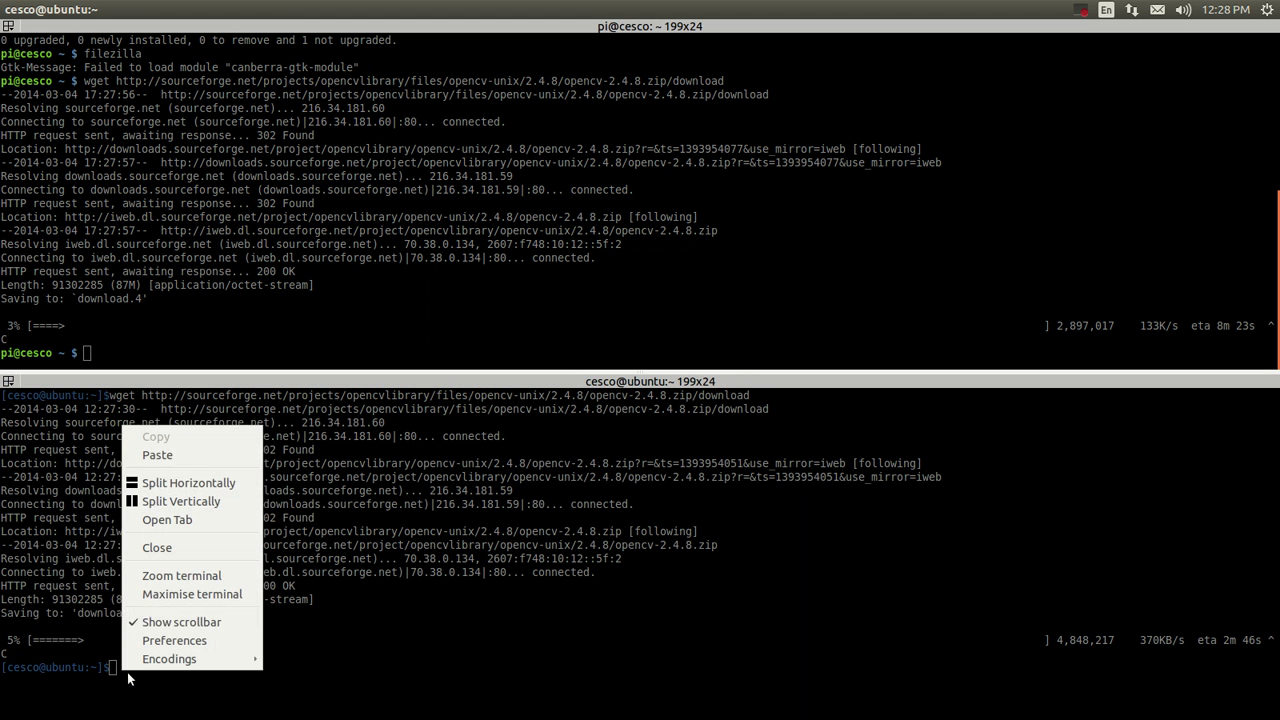
{"action": "left_click", "coordinate": [177, 455]}
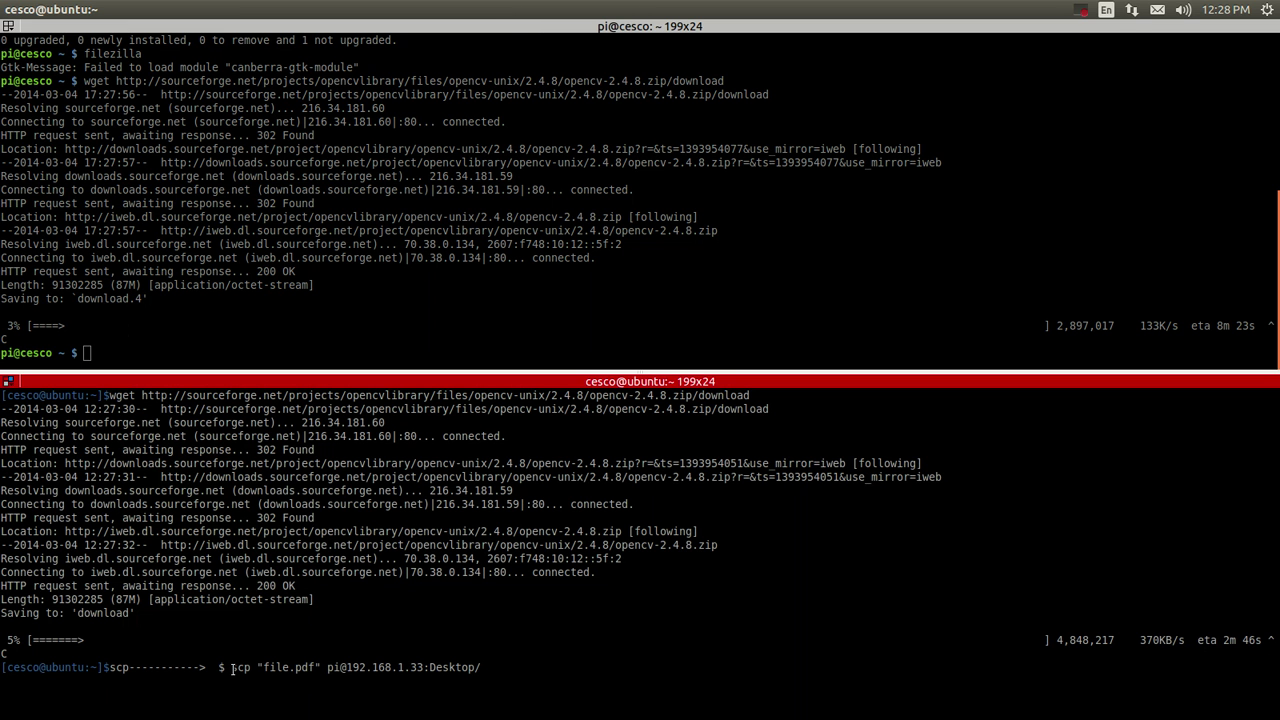
{"action": "key", "text": "Left"}
{"action": "key", "text": "Left"}
{"action": "key", "text": "Left"}
{"action": "key", "text": "Left"}
{"action": "key", "text": "Left"}
{"action": "key", "text": "Left"}
{"action": "key", "text": "Left"}
{"action": "key", "text": "Left"}
{"action": "key", "text": "Left"}
{"action": "key", "text": "Left"}
{"action": "key", "text": "Left"}
{"action": "key", "text": "Left"}
{"action": "key", "text": "Left"}
{"action": "key", "text": "Left"}
{"action": "key", "text": "Left"}
{"action": "key", "text": "Left"}
{"action": "key", "text": "Left"}
{"action": "key", "text": "Left"}
{"action": "key", "text": "Left"}
{"action": "key", "text": "Left"}
{"action": "key", "text": "Left"}
{"action": "key", "text": "Left"}
{"action": "key", "text": "Left"}
{"action": "key", "text": "Left"}
{"action": "key", "text": "BackSpace"}
{"action": "key", "text": "BackSpace"}
{"action": "key", "text": "BackSpace"}
{"action": "key", "text": "BackSpace"}
{"action": "key", "text": "BackSpace"}
{"action": "key", "text": "BackSpace"}
{"action": "key", "text": "BackSpace"}
{"action": "key", "text": "BackSpace"}
{"action": "key", "text": "BackSpace"}
{"action": "key", "text": "BackSpace"}
{"action": "key", "text": "BackSpace"}
{"action": "key", "text": "BackSpace"}
{"action": "key", "text": "BackSpace"}
{"action": "key", "text": "BackSpace"}
{"action": "key", "text": "BackSpace"}
{"action": "key", "text": "BackSpace"}
{"action": "key", "text": "BackSpace"}
{"action": "key", "text": "BackSpace"}
{"action": "key", "text": "BackSpace"}
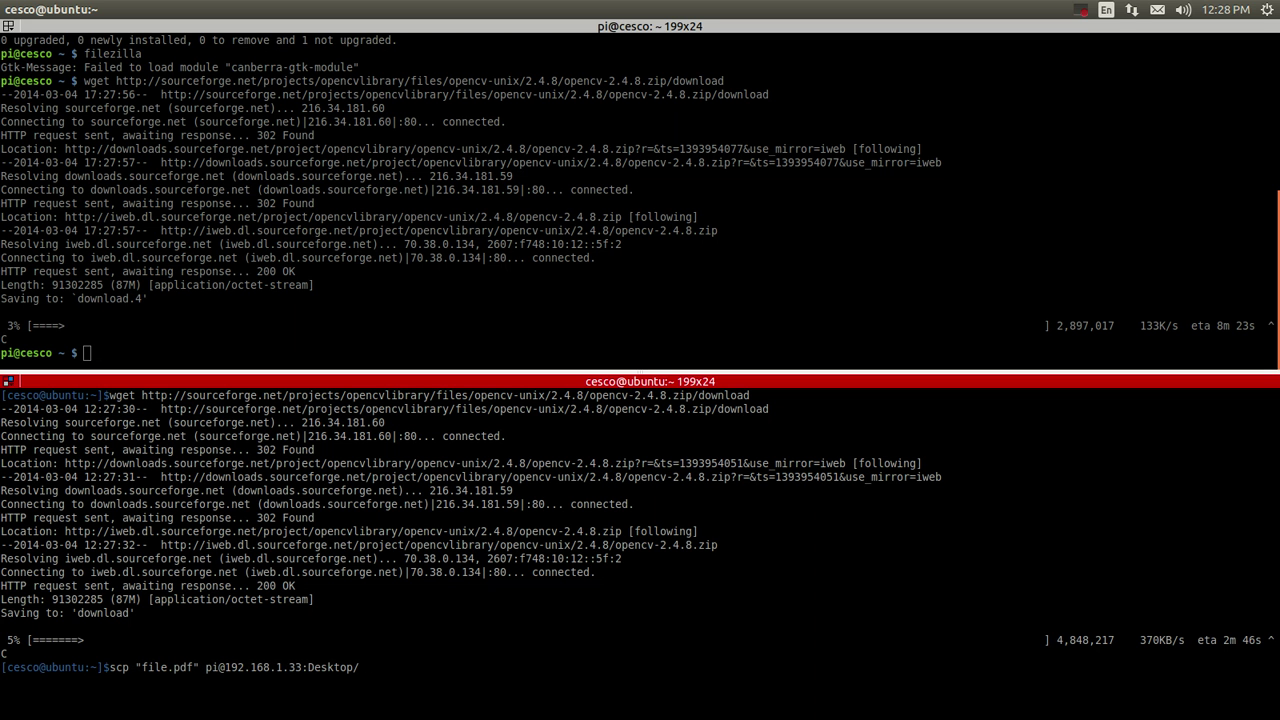
{"action": "key", "text": "Right"}
{"action": "key", "text": "Right"}
{"action": "key", "text": "Right"}
{"action": "key", "text": "Right"}
{"action": "key", "text": "Right"}
{"action": "key", "text": "Right"}
{"action": "key", "text": "Right"}
{"action": "key", "text": "Right"}
{"action": "key", "text": "Right"}
{"action": "key", "text": "Right"}
{"action": "key", "text": "Right"}
{"action": "key", "text": "Right"}
Copy the cleaned scp "file.pdf" command, then erase it from the prompt.
{"action": "triple_click", "coordinate": [121, 680]}
{"action": "left_click_drag", "start_coordinate": [108, 667], "coordinate": [364, 667]}
{"action": "right_click", "coordinate": [216, 667]}
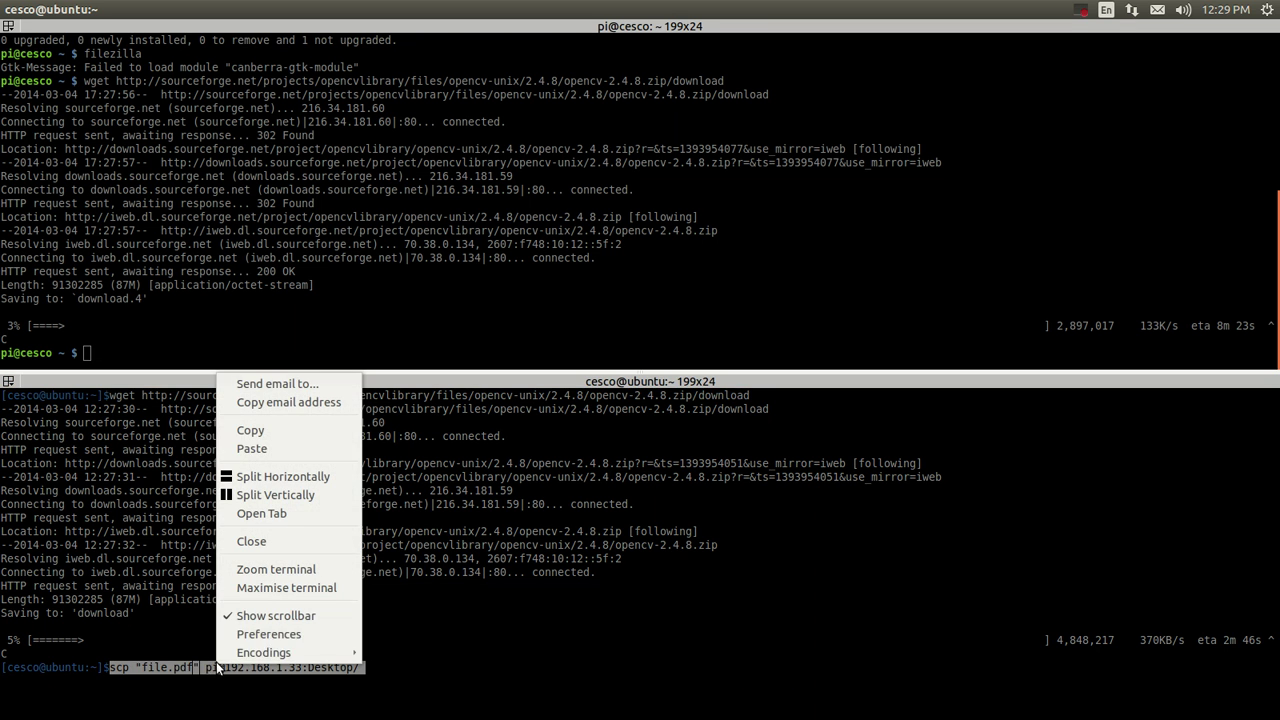
{"action": "left_click", "coordinate": [250, 430]}
{"action": "left_click", "coordinate": [511, 657]}
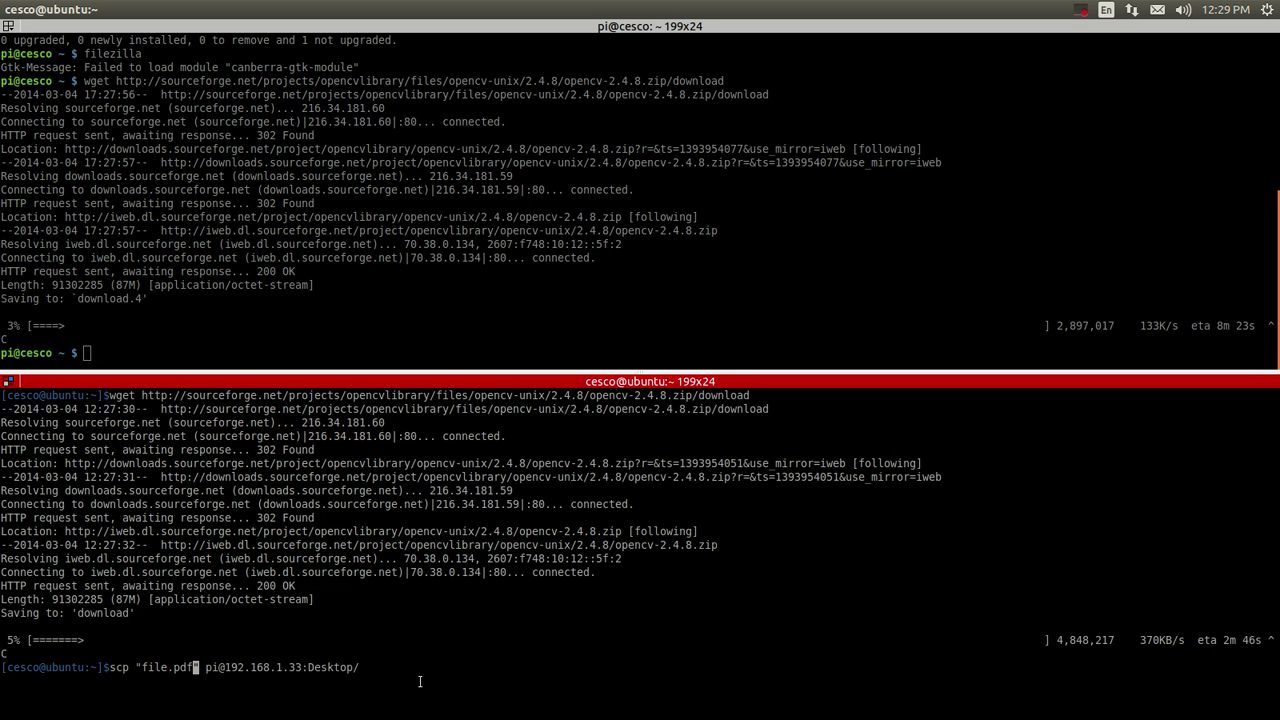
{"action": "key", "text": "Tab"}
{"action": "key", "text": "Right"}
{"action": "key", "text": "Right"}
{"action": "key", "text": "Right"}
{"action": "key", "text": "Right"}
{"action": "key", "text": "Right"}
{"action": "key", "text": "Right"}
{"action": "key", "text": "Right"}
{"action": "key", "text": "Right"}
{"action": "key", "text": "Right"}
{"action": "key", "text": "Right"}
{"action": "key", "text": "Right"}
{"action": "key", "text": "Right"}
{"action": "key", "text": "Right"}
{"action": "key", "text": "Right"}
{"action": "key", "text": "Right"}
{"action": "key", "text": "Right"}
{"action": "key", "text": "Right"}
{"action": "key", "text": "Right"}
{"action": "key", "text": "Right"}
{"action": "key", "text": "Right"}
{"action": "key", "text": "BackSpace"}
{"action": "key", "text": "BackSpace"}
{"action": "key", "text": "BackSpace"}
{"action": "key", "text": "BackSpace"}
{"action": "key", "text": "BackSpace"}
{"action": "key", "text": "BackSpace"}
{"action": "key", "text": "BackSpace"}
{"action": "key", "text": "BackSpace"}
{"action": "key", "text": "BackSpace"}
{"action": "key", "text": "BackSpace"}
{"action": "key", "text": "BackSpace"}
{"action": "key", "text": "BackSpace"}
{"action": "key", "text": "BackSpace"}
{"action": "key", "text": "BackSpace"}
{"action": "key", "text": "BackSpace"}
{"action": "key", "text": "BackSpace"}
{"action": "key", "text": "BackSpace"}
{"action": "key", "text": "BackSpace"}
{"action": "key", "text": "BackSpace"}
{"action": "key", "text": "BackSpace"}
{"action": "key", "text": "BackSpace"}
{"action": "key", "text": "BackSpace"}
{"action": "key", "text": "BackSpace"}
{"action": "key", "text": "BackSpace"}
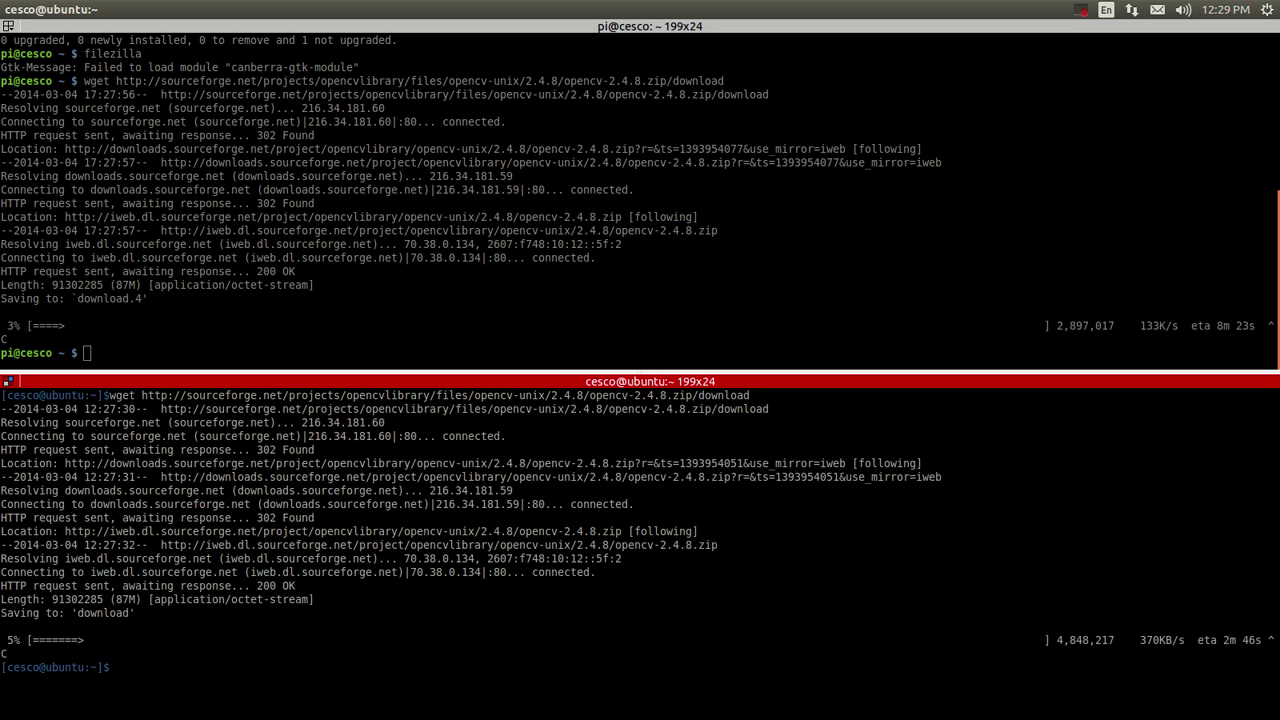
List the home folder, change into Desktop/, list it, and clear the screen.
{"action": "type", "text": "ls"}
{"action": "key", "text": "Return"}
{"action": "type", "text": "cd D"}
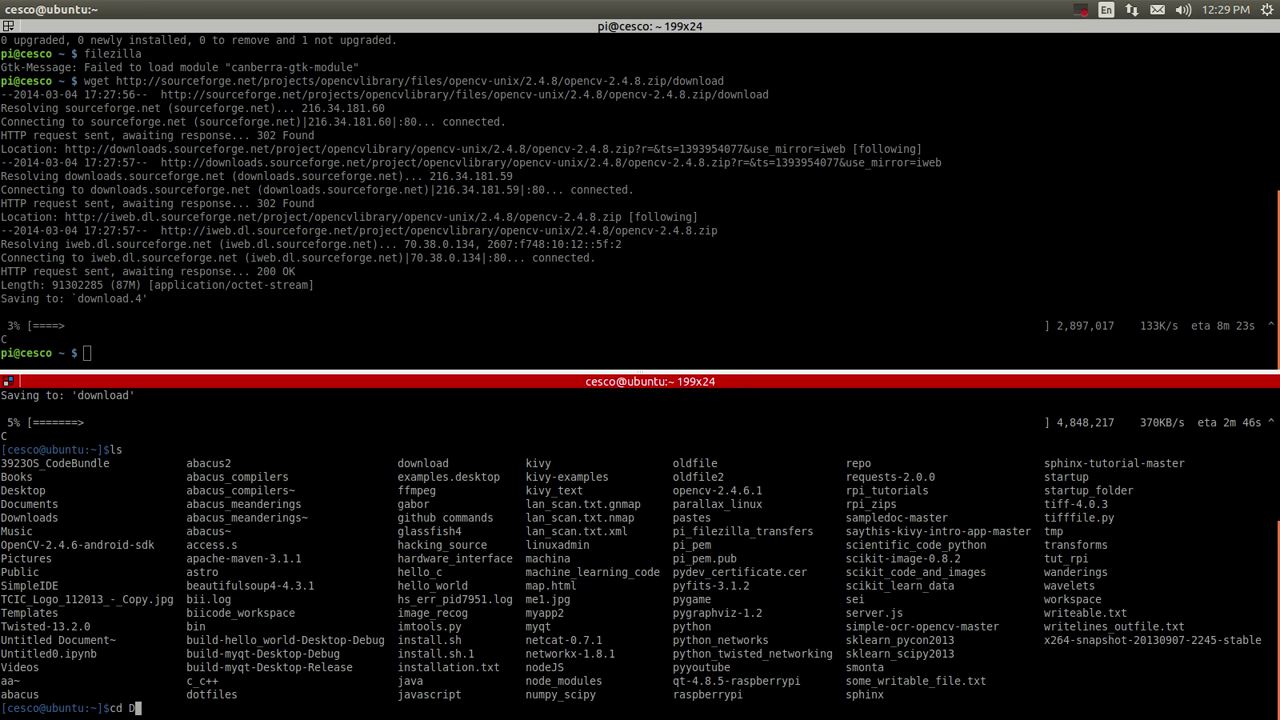
{"action": "type", "text": "esktop/"}
{"action": "key", "text": "Return"}
{"action": "type", "text": "ls"}
{"action": "key", "text": "Return"}
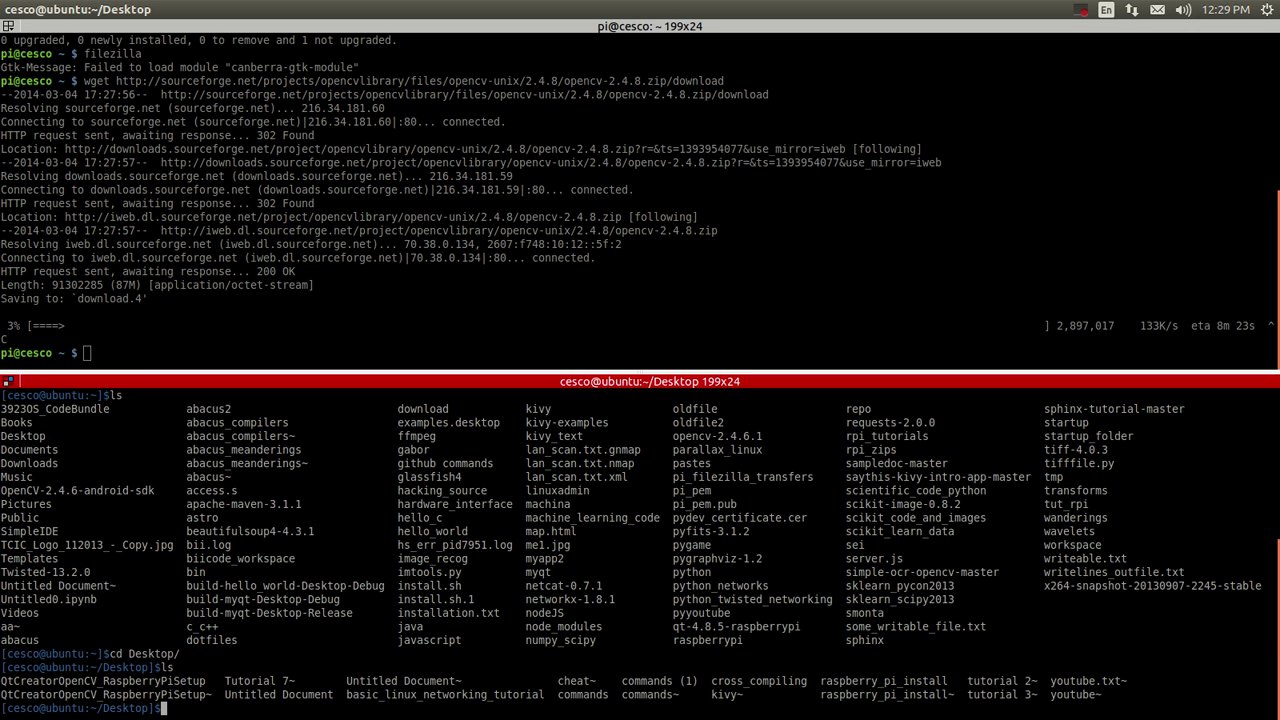
{"action": "type", "text": "dcle"}
{"action": "key", "text": "Left"}
{"action": "key", "text": "Left"}
{"action": "key", "text": "Left"}
{"action": "key", "text": "Delete"}
{"action": "key", "text": "Right"}
{"action": "key", "text": "Right"}
{"action": "key", "text": "Right"}
{"action": "type", "text": "ar"}
{"action": "key", "text": "Return"}
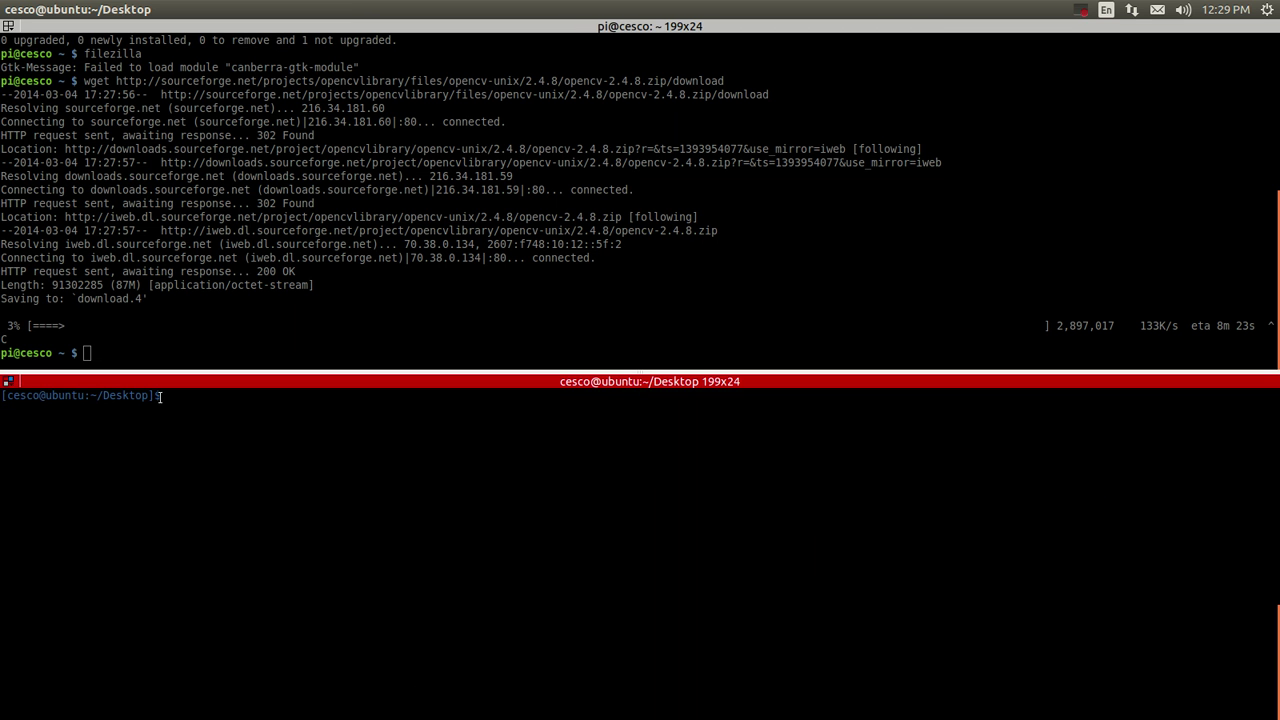
Paste the scp command and replace file.pdf with commands inside the quotes.
{"action": "right_click", "coordinate": [314, 410]}
{"action": "left_click", "coordinate": [340, 423]}
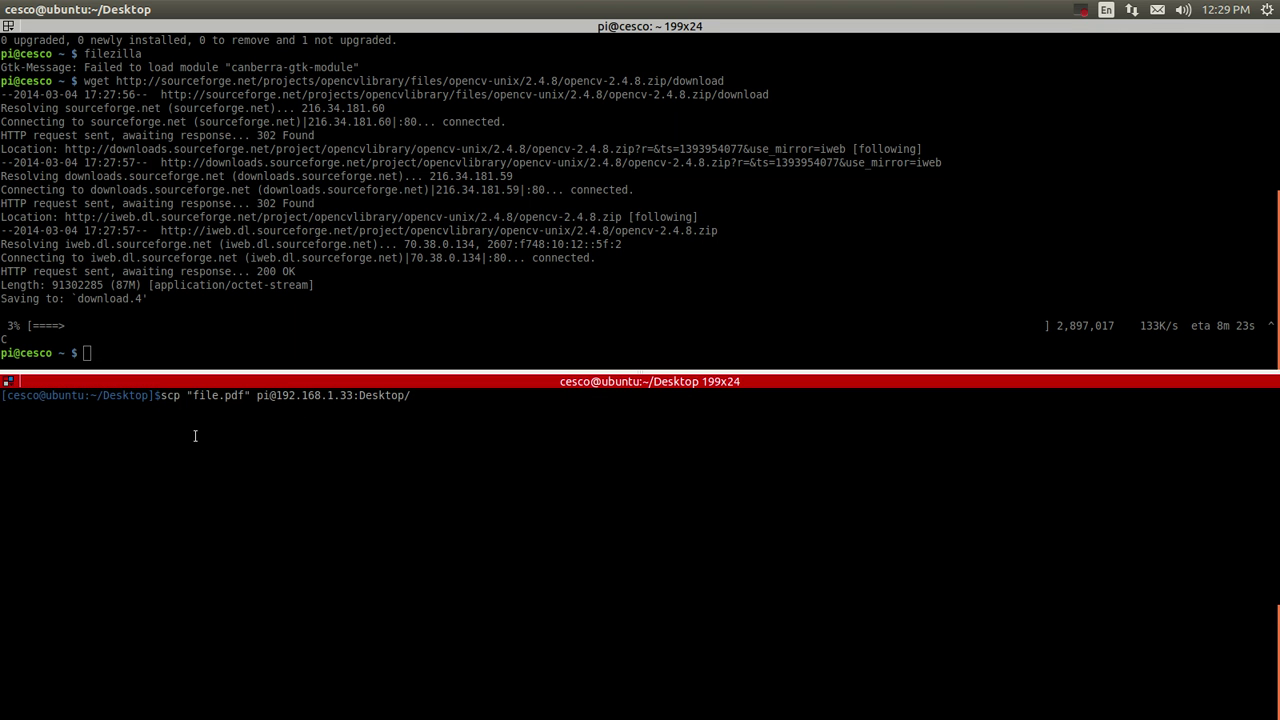
{"action": "key", "text": "Left"}
{"action": "key", "text": "Left"}
{"action": "key", "text": "Left"}
{"action": "key", "text": "Left"}
{"action": "key", "text": "Left"}
{"action": "key", "text": "Left"}
{"action": "key", "text": "Left"}
{"action": "key", "text": "Left"}
{"action": "key", "text": "Left"}
{"action": "key", "text": "Left"}
{"action": "key", "text": "Left"}
{"action": "key", "text": "Left"}
{"action": "key", "text": "Left"}
{"action": "key", "text": "Left"}
{"action": "key", "text": "Left"}
{"action": "key", "text": "Left"}
{"action": "key", "text": "Left"}
{"action": "key", "text": "Left"}
{"action": "key", "text": "Left"}
{"action": "key", "text": "Left"}
{"action": "key", "text": "BackSpace"}
{"action": "key", "text": "BackSpace"}
{"action": "key", "text": "BackSpace"}
{"action": "key", "text": "BackSpace"}
{"action": "key", "text": "BackSpace"}
{"action": "key", "text": "BackSpace"}
{"action": "key", "text": "BackSpace"}
{"action": "key", "text": "BackSpace"}
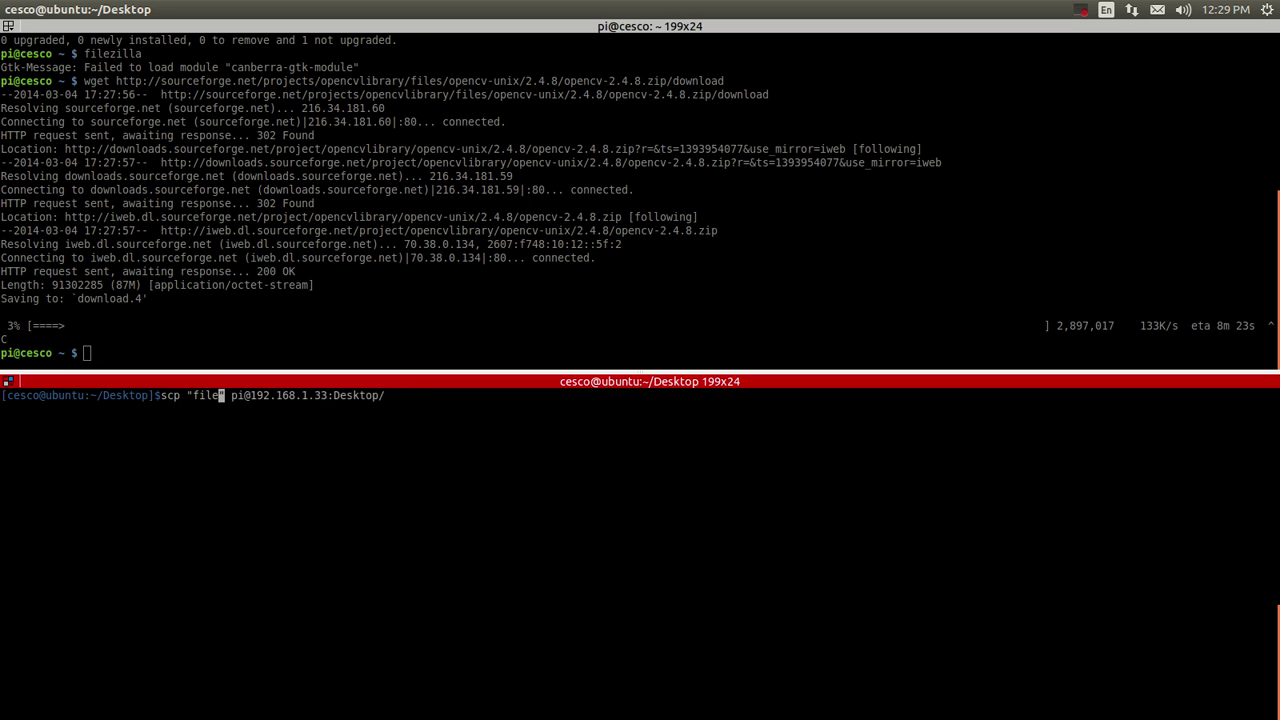
{"action": "type", "text": "c"}
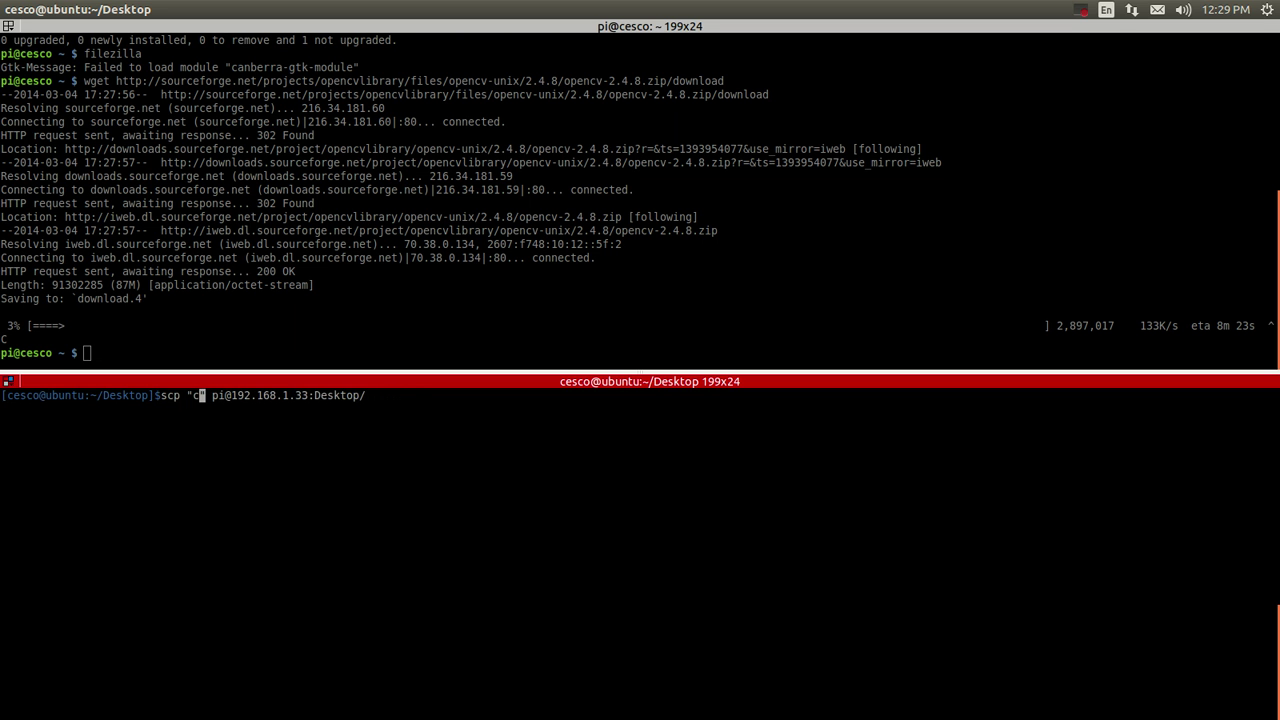
{"action": "type", "text": "ommands"}
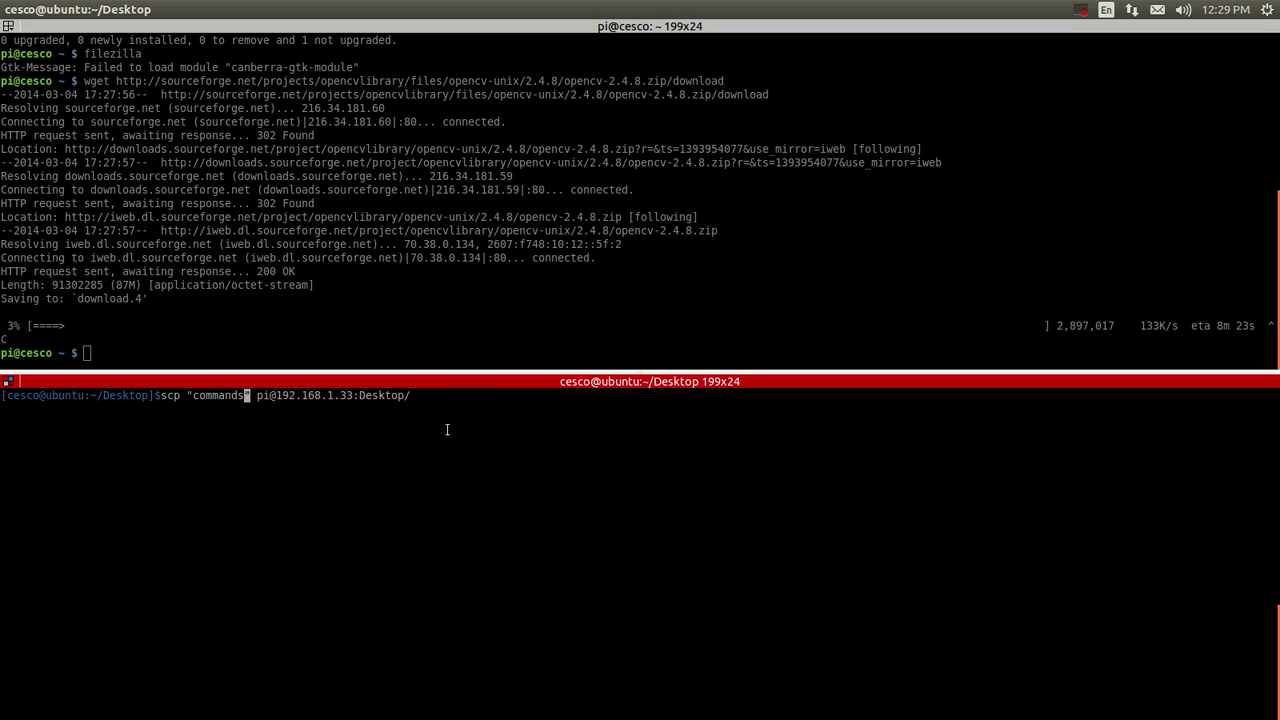
{"action": "key", "text": "Return"}
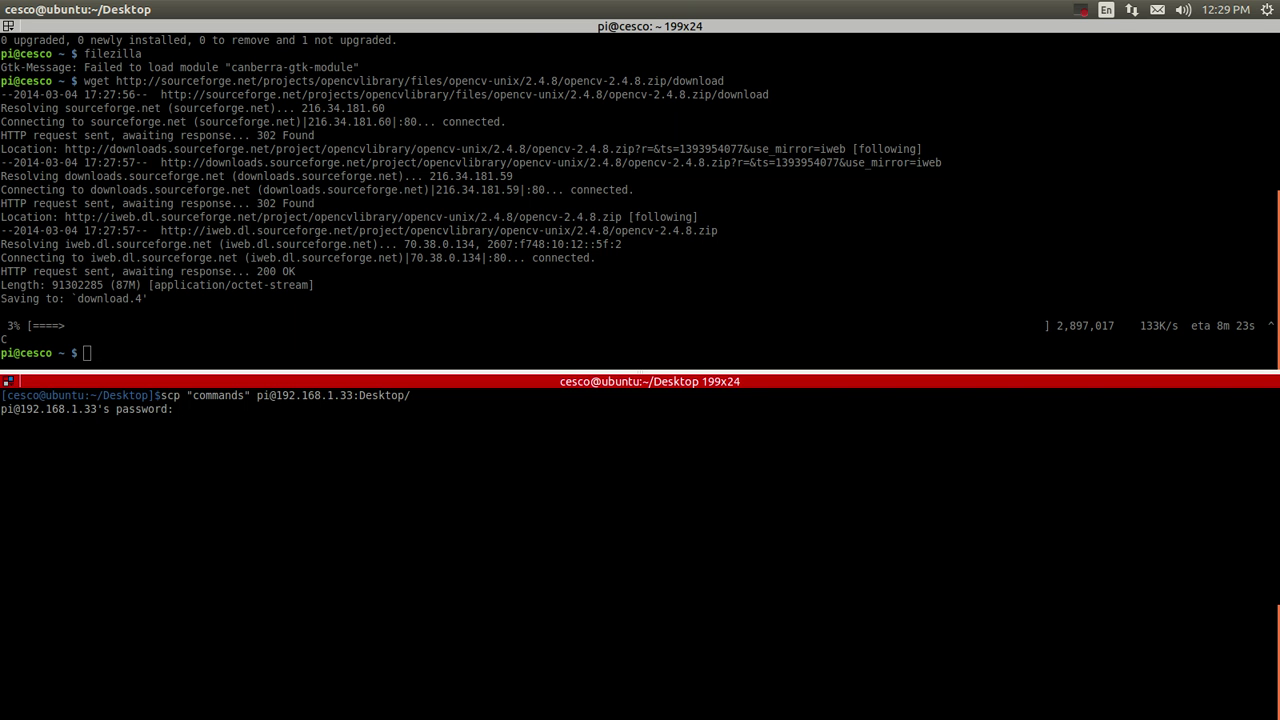